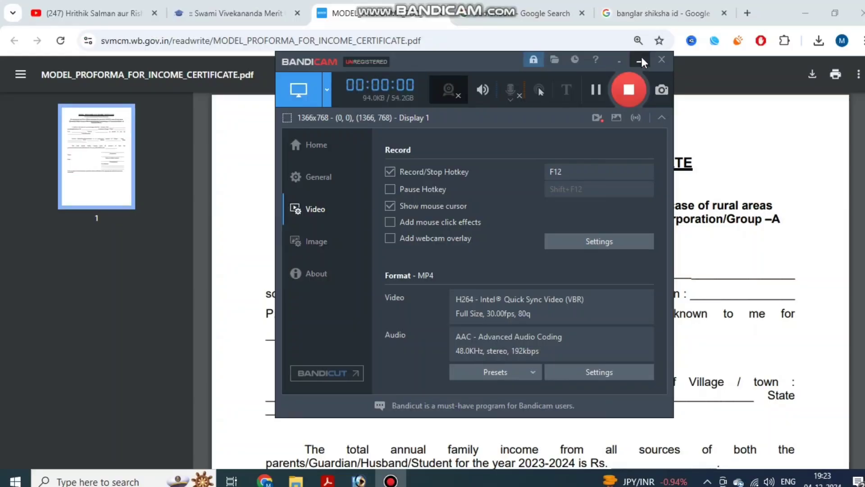
Step: Open the Income Certificate format from the scholarship site's downloads and accept opening it in a new tab
left_click(641, 64)
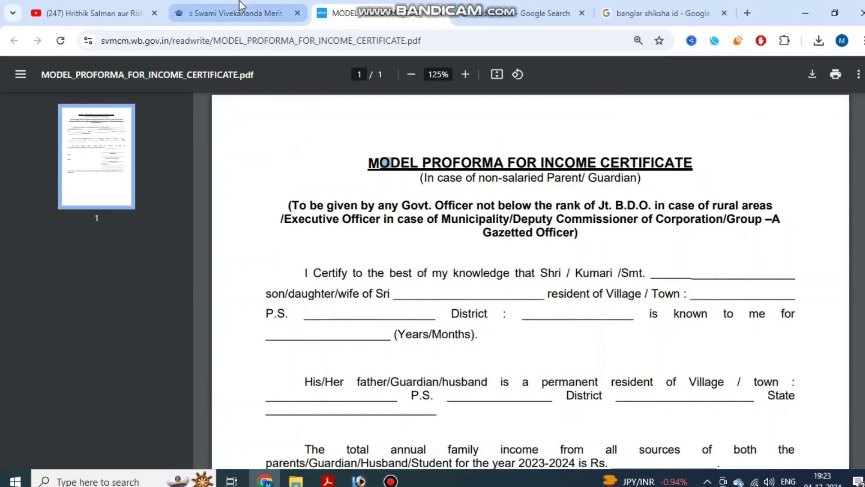
left_click(241, 13)
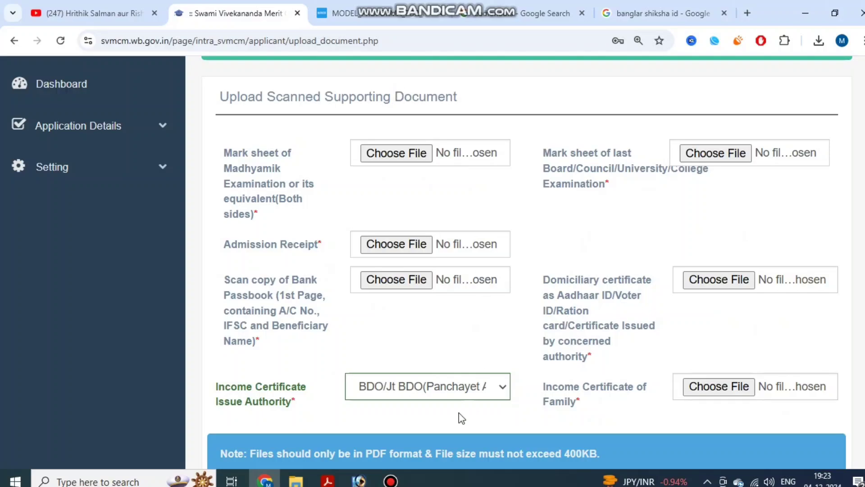
left_click(391, 481)
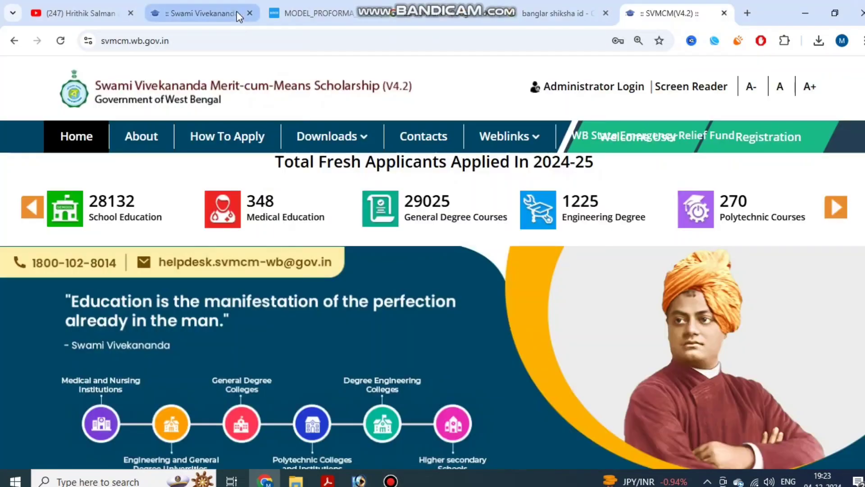
mouse_move(359, 143)
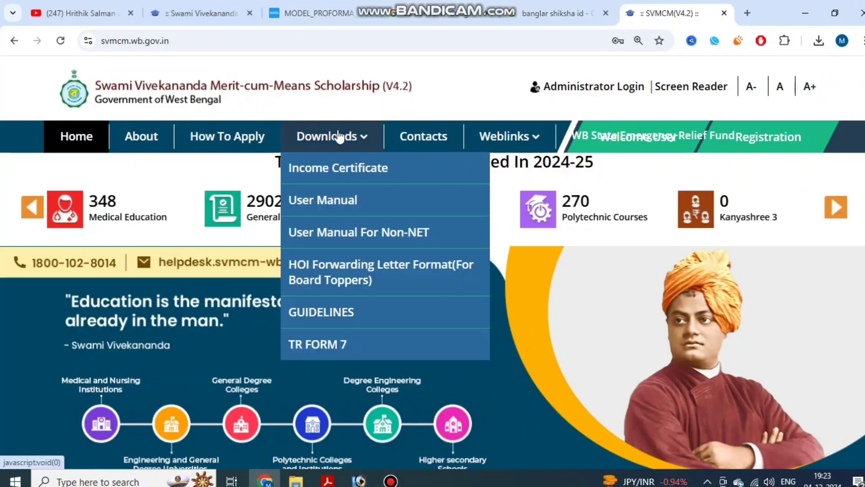
left_click(363, 171)
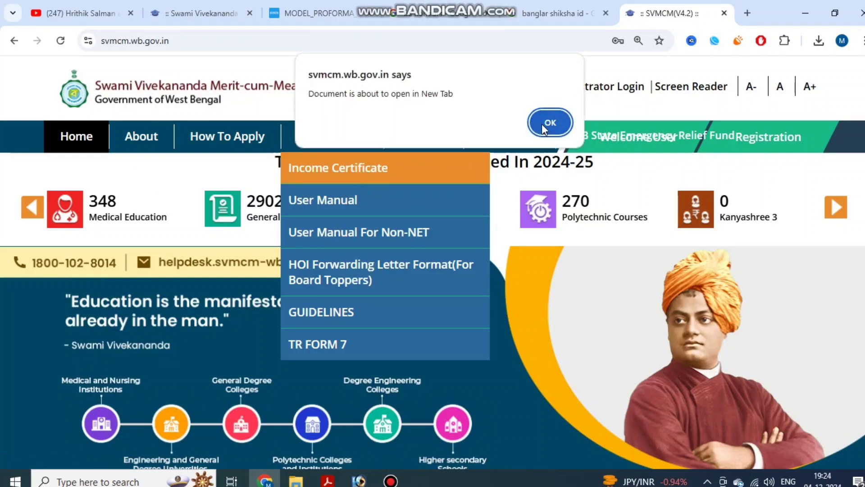
left_click(544, 124)
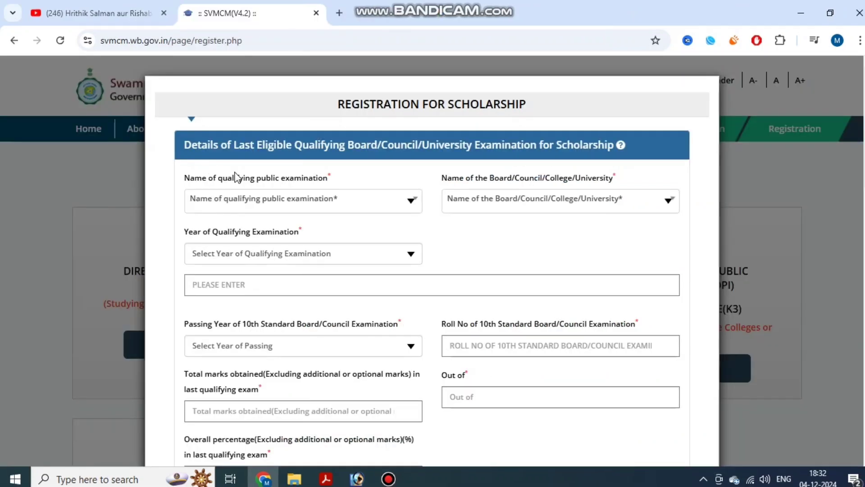
Step: Select HIGHER SECONDARY/EQUIVALENT as the name of the qualifying public examination in the scholarship registration form
left_click_drag(203, 178, 315, 180)
left_click(318, 188)
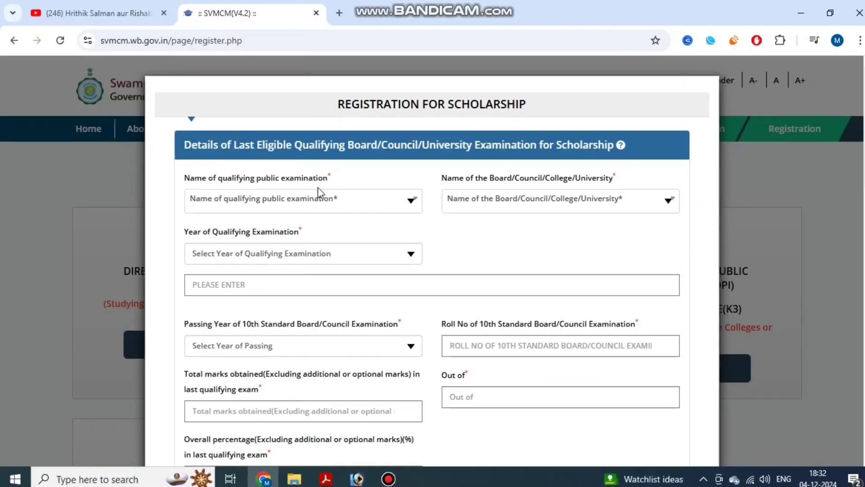
left_click(318, 203)
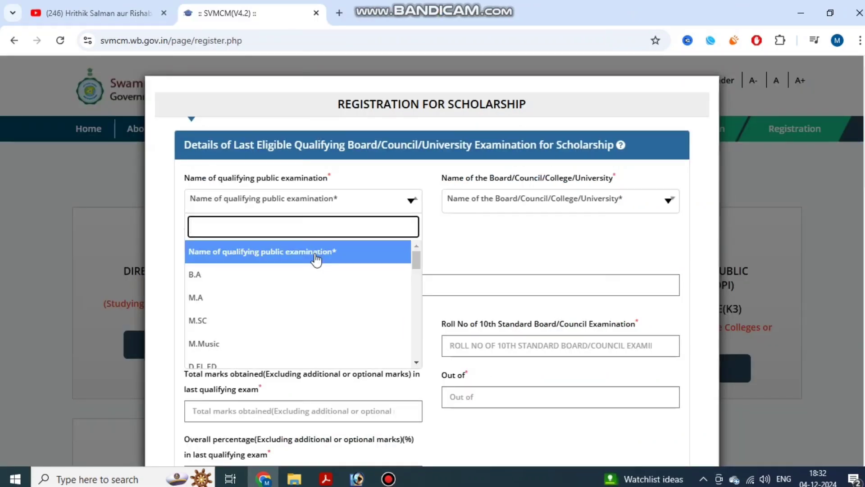
scroll(315, 280, "down", 2)
scroll(315, 280, "down", 5)
scroll(315, 282, "up", 3)
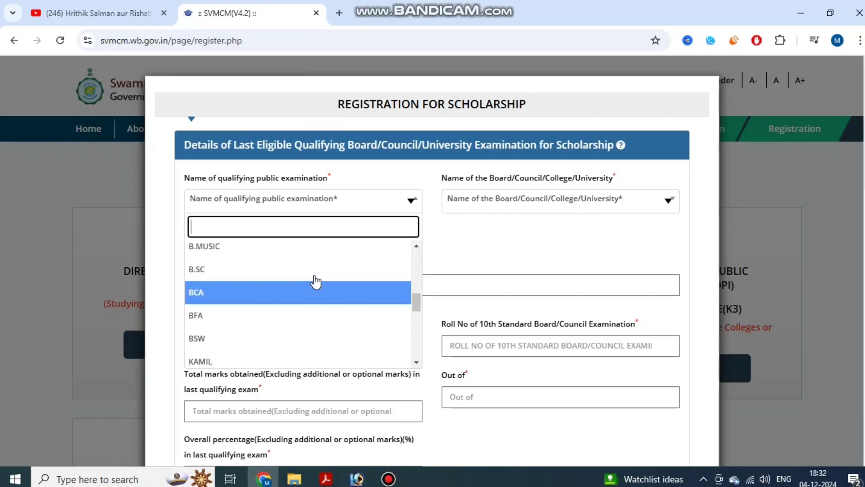
left_click(300, 335)
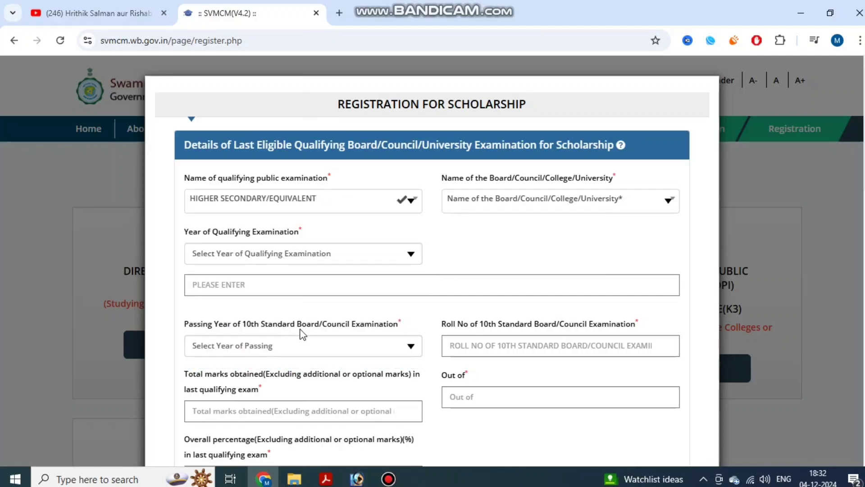
left_click(477, 199)
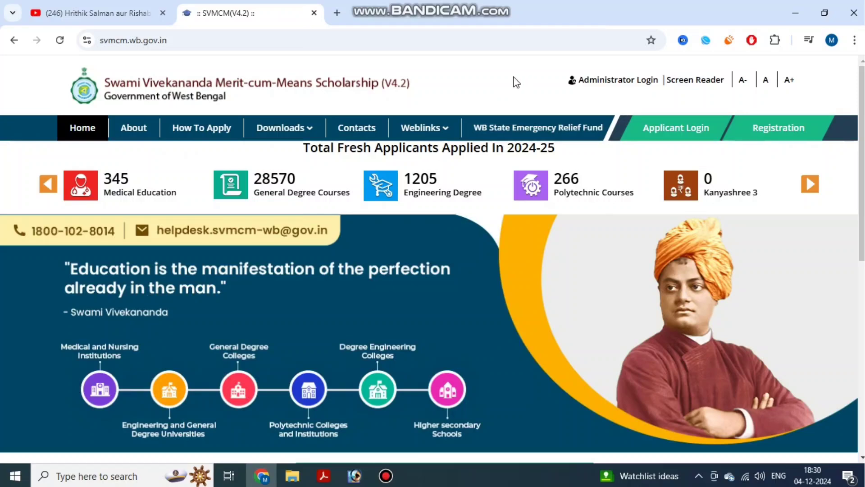
Step: Start registration in the Non-Topper category and review the opening dates in the online application schedule
left_click(778, 134)
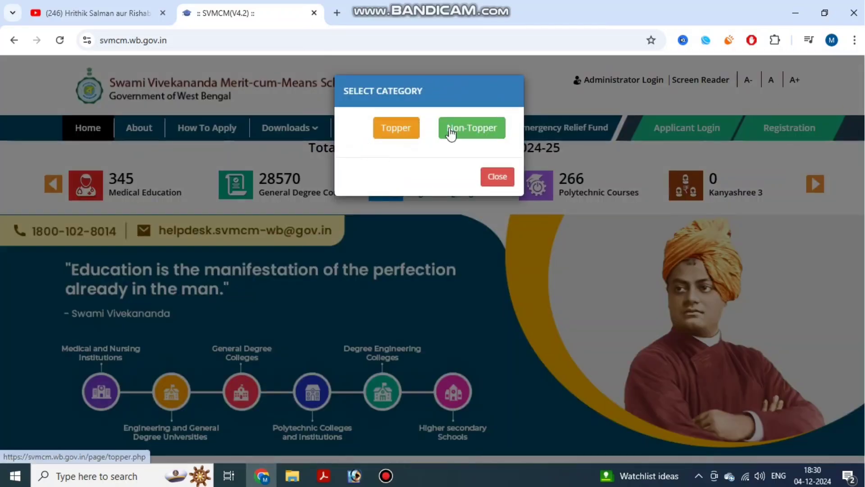
left_click(471, 136)
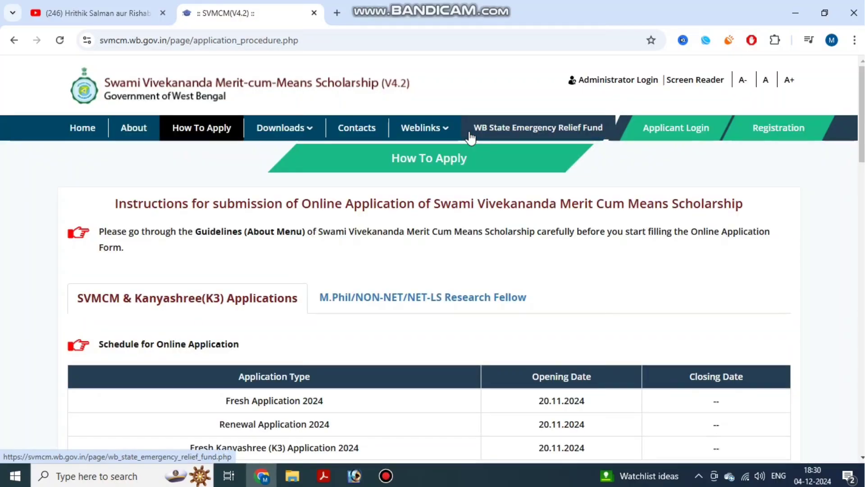
scroll(485, 266, "down", 2)
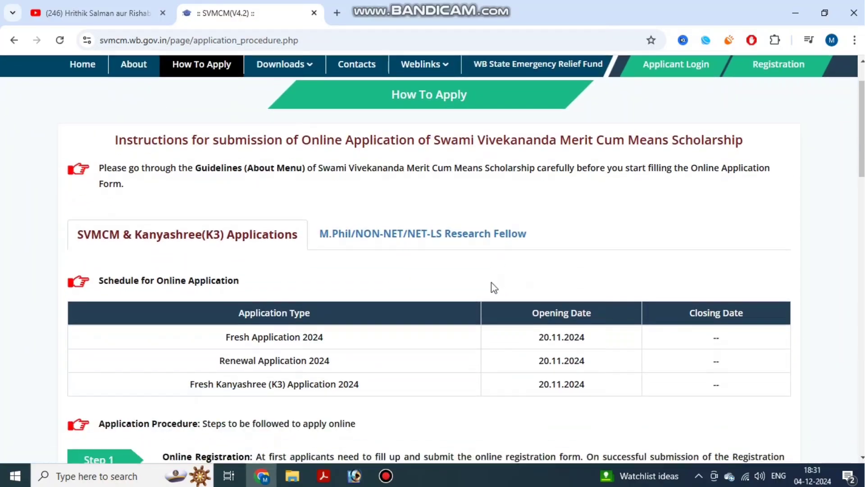
left_click_drag(226, 337, 300, 338)
left_click_drag(539, 336, 587, 388)
left_click(591, 393)
Step: Read through the list of documents to be uploaded for the Fresh and Kanyashree application in the application instructions
scroll(533, 344, "down", 5)
scroll(533, 344, "down", 7)
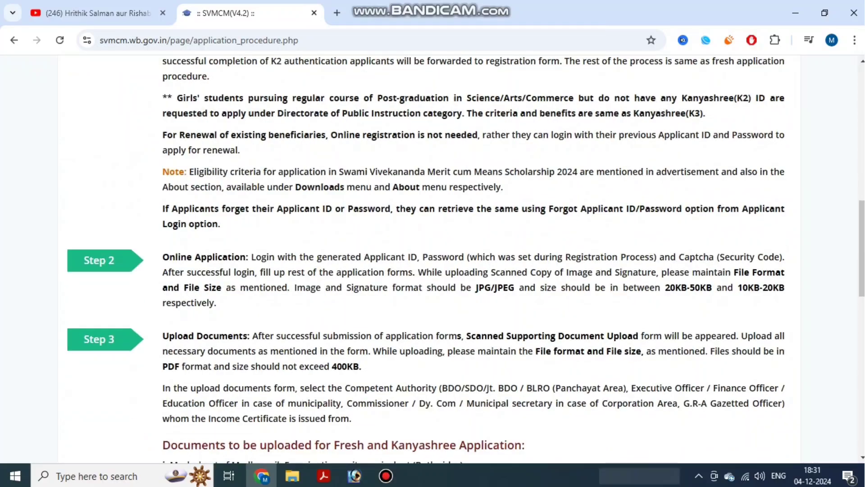
scroll(453, 265, "down", 1)
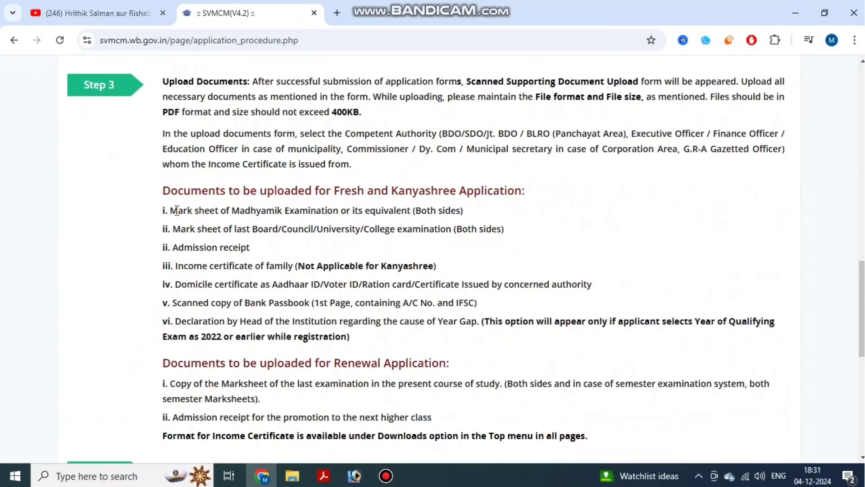
left_click_drag(169, 210, 429, 210)
left_click(429, 210)
left_click_drag(376, 210, 467, 213)
left_click(467, 212)
left_click_drag(227, 232, 479, 228)
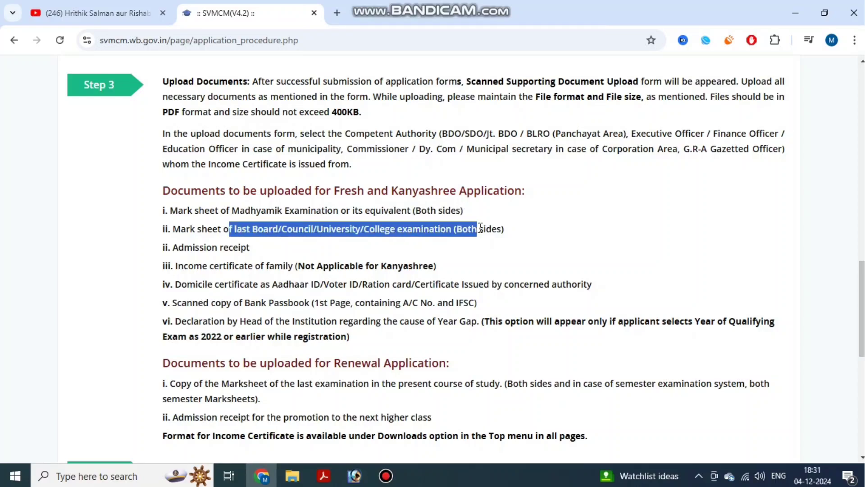
left_click(481, 228)
left_click_drag(179, 248, 251, 247)
left_click(276, 245)
left_click_drag(181, 264, 440, 265)
left_click(442, 264)
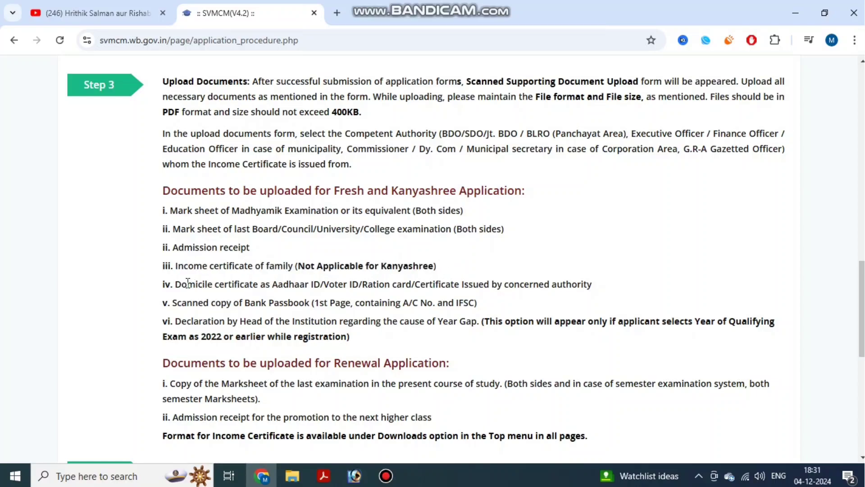
left_click_drag(187, 282, 561, 278)
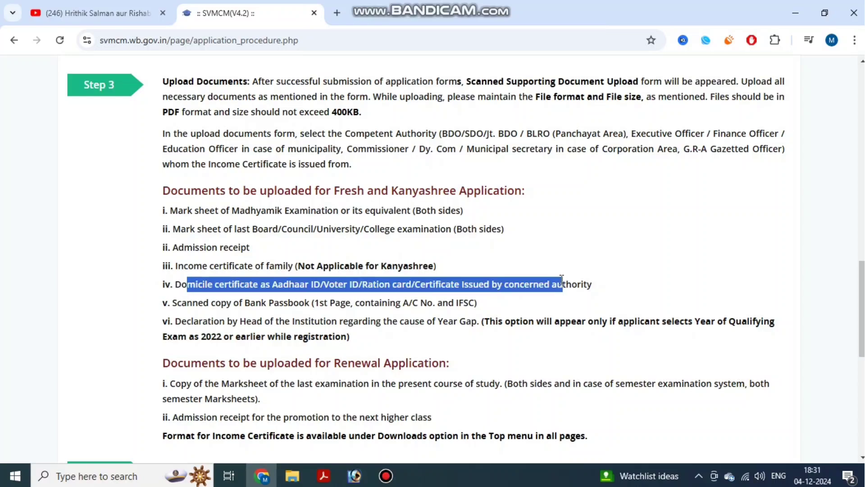
left_click(564, 281)
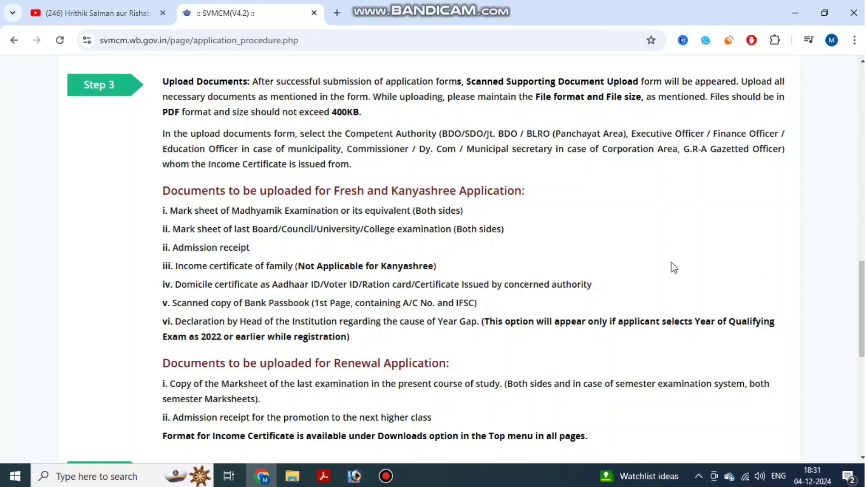
left_click_drag(228, 300, 363, 288)
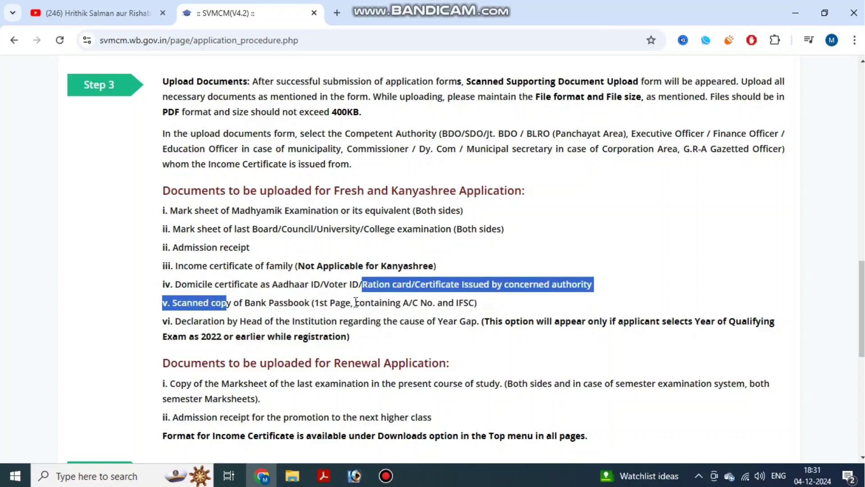
left_click(355, 305)
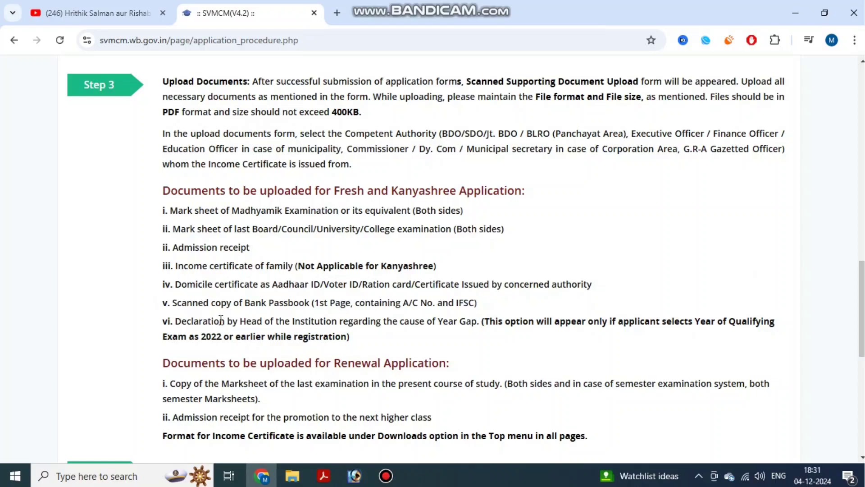
left_click_drag(221, 320, 471, 333)
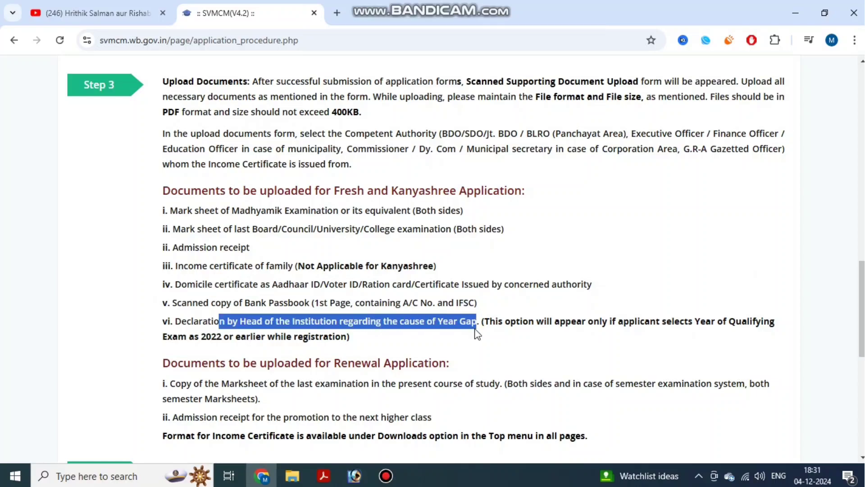
left_click(473, 335)
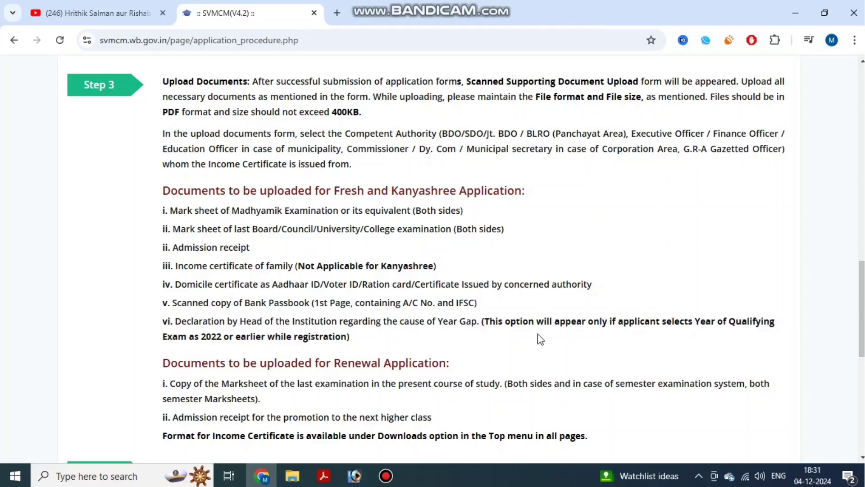
Step: Read the marksheet and admission receipt requirements under the documents to be uploaded for the Renewal application
scroll(537, 335, "down", 1)
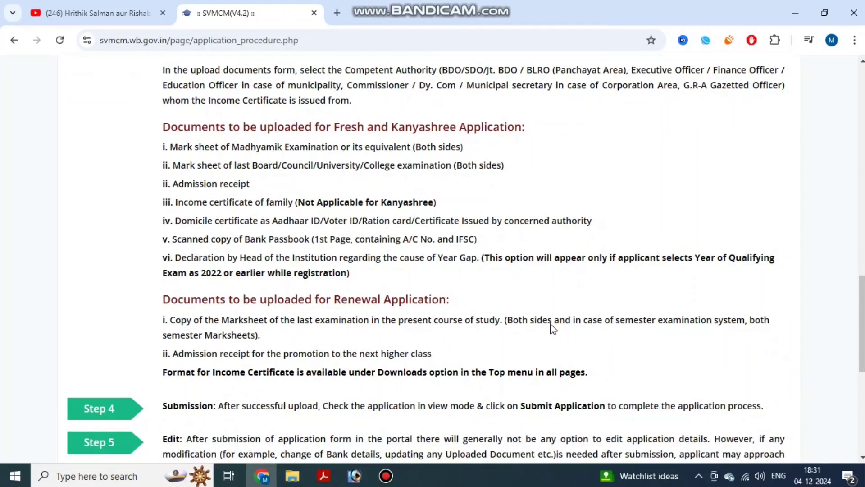
scroll(386, 325, "down", 1)
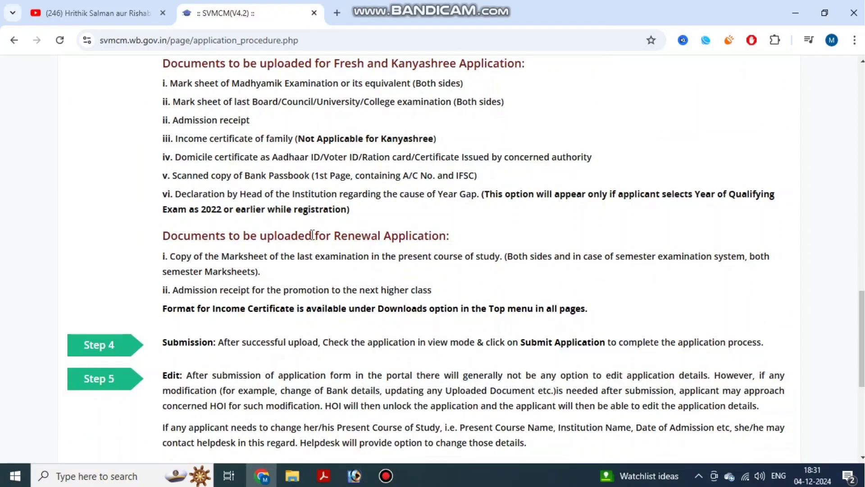
left_click_drag(309, 236, 399, 235)
left_click(400, 231)
left_click_drag(242, 259, 379, 262)
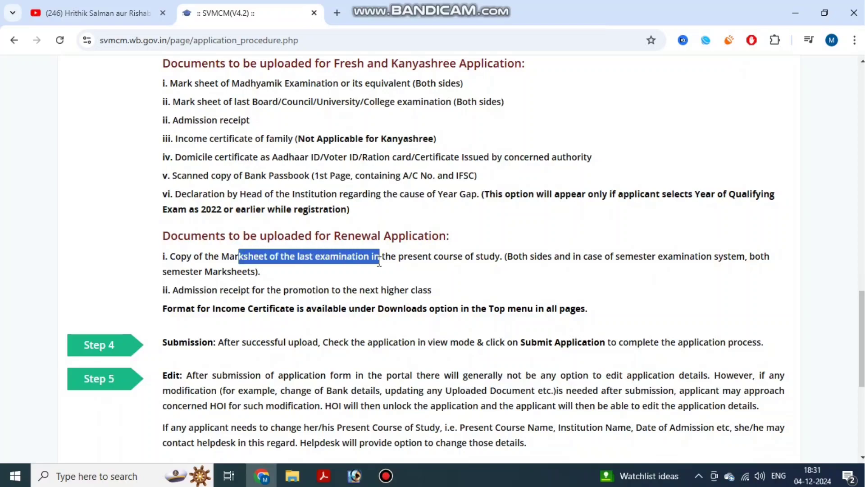
left_click_drag(282, 290, 432, 290)
left_click(435, 289)
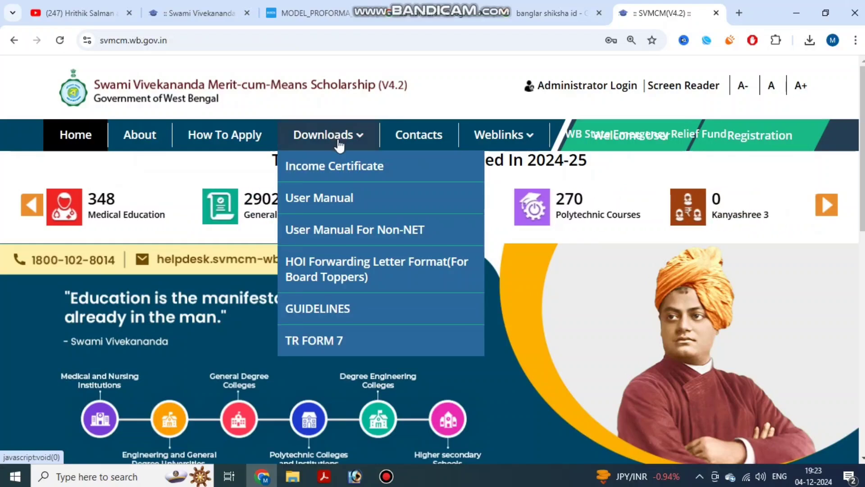
Step: Open the model proforma for the income certificate from the scholarship site's downloads and skim the whole page
left_click(361, 171)
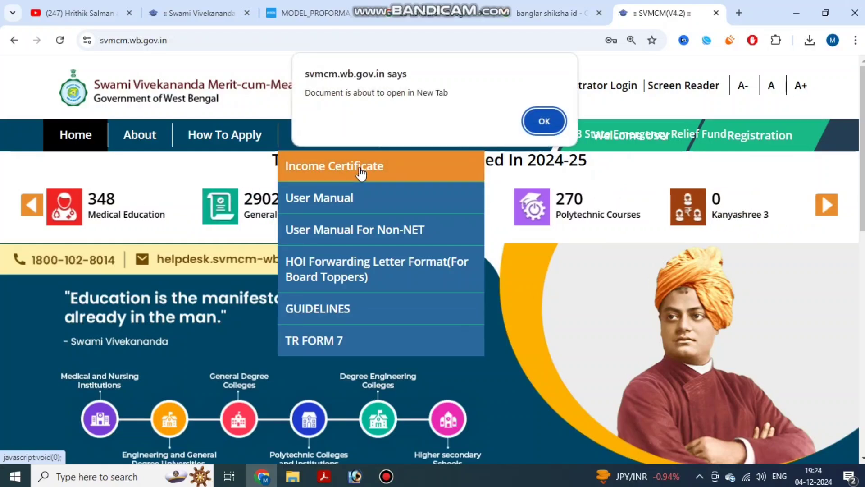
left_click(538, 122)
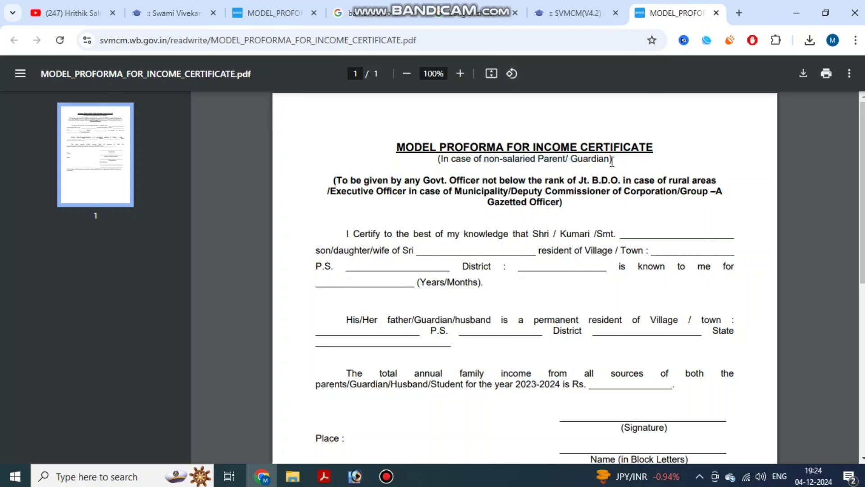
scroll(563, 203, "down", 5)
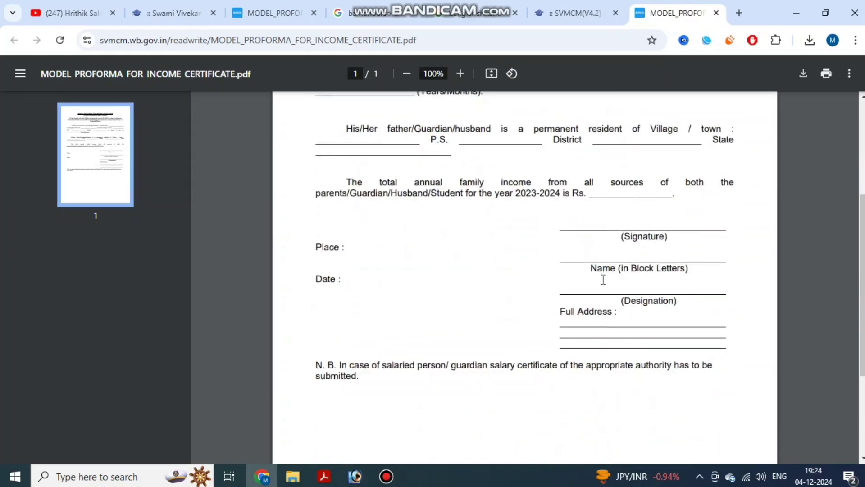
scroll(599, 279, "up", 3)
scroll(596, 280, "up", 2)
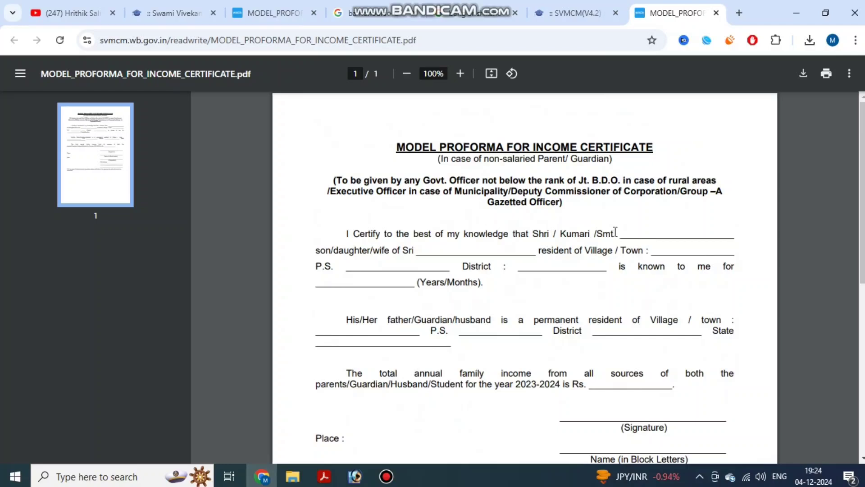
Step: Examine the proforma's blanks for the applicant's name, district, annual family income for 2023-2024 and the officer's signature details
left_click_drag(615, 232, 666, 230)
left_click(664, 230)
left_click_drag(498, 270, 484, 272)
left_click(509, 313)
scroll(658, 342, "down", 1)
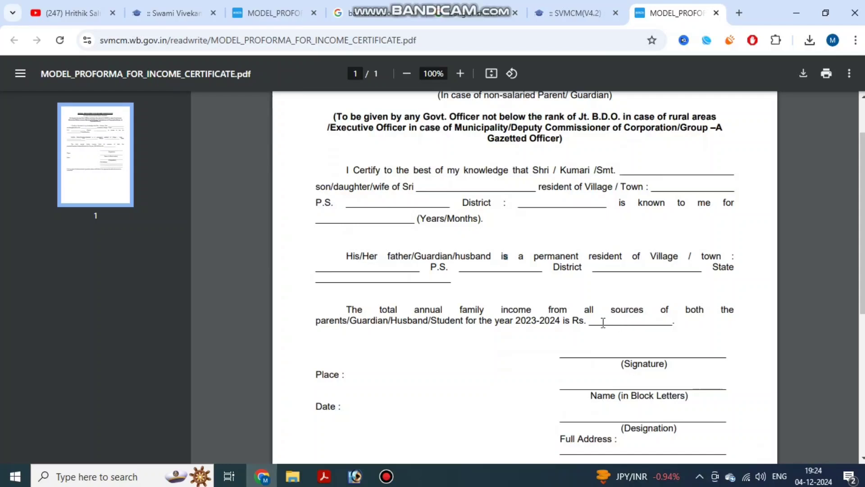
left_click_drag(595, 320, 649, 320)
left_click(649, 320)
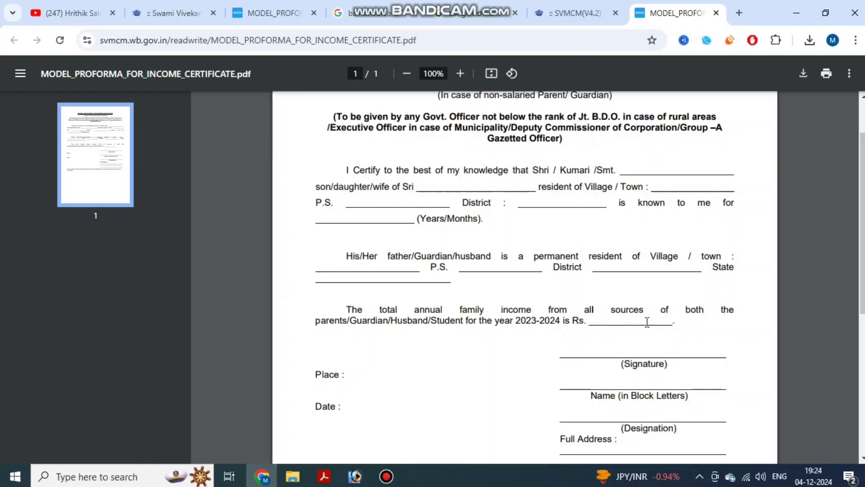
scroll(668, 325, "down", 3)
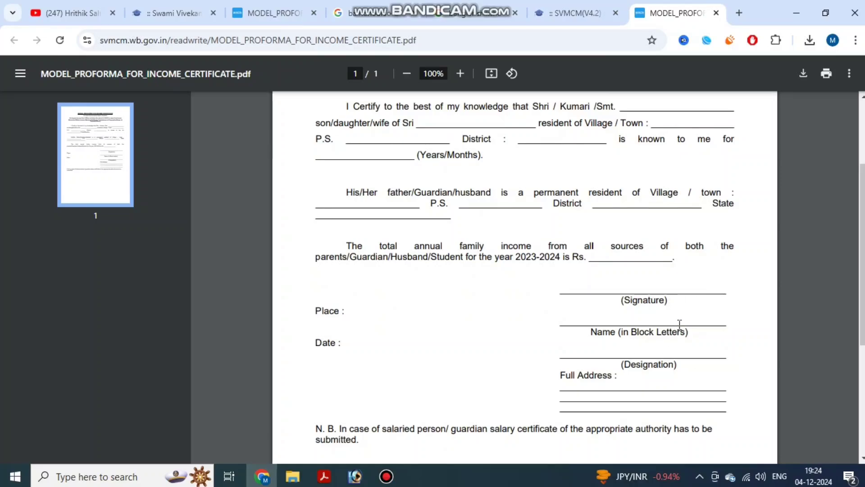
Step: Look over the rest of the income certificate proforma, from the salaried-guardian note back to the issuing-officer heading
scroll(642, 371, "down", 3)
scroll(629, 368, "up", 5)
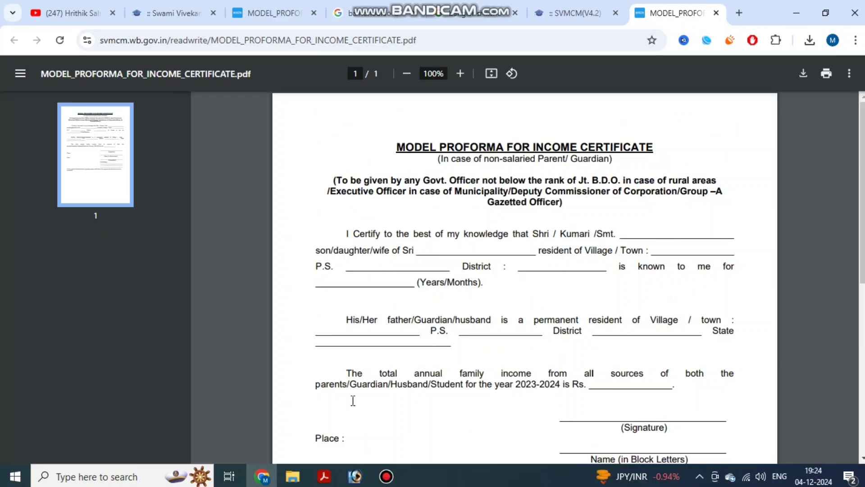
left_click(386, 476)
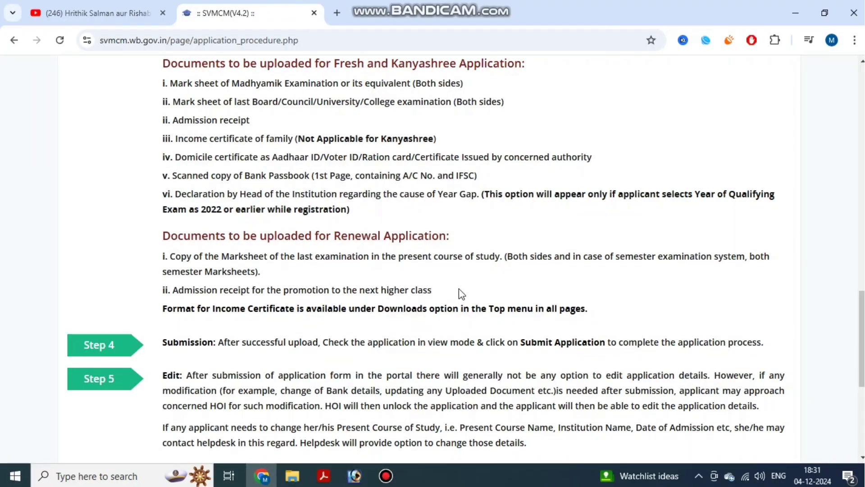
Step: Accept the declaration of having read the application instructions, proceed to registration and dismiss the minority students notification
scroll(459, 289, "down", 6)
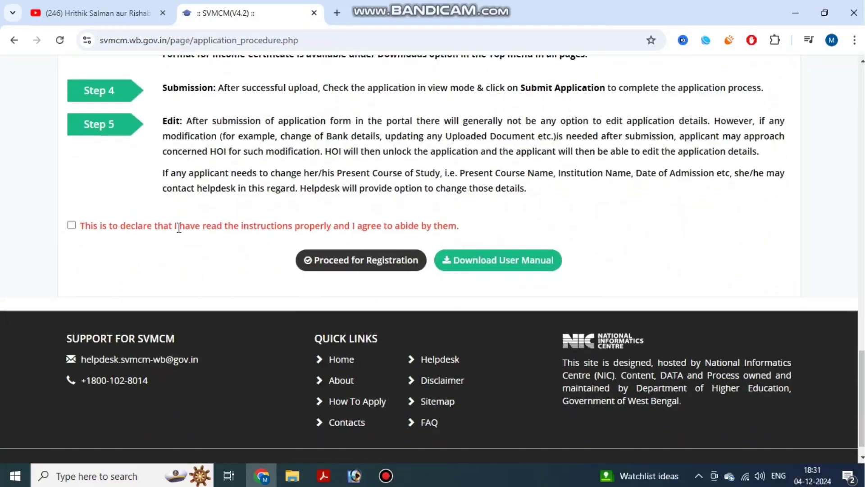
left_click(76, 226)
left_click(353, 261)
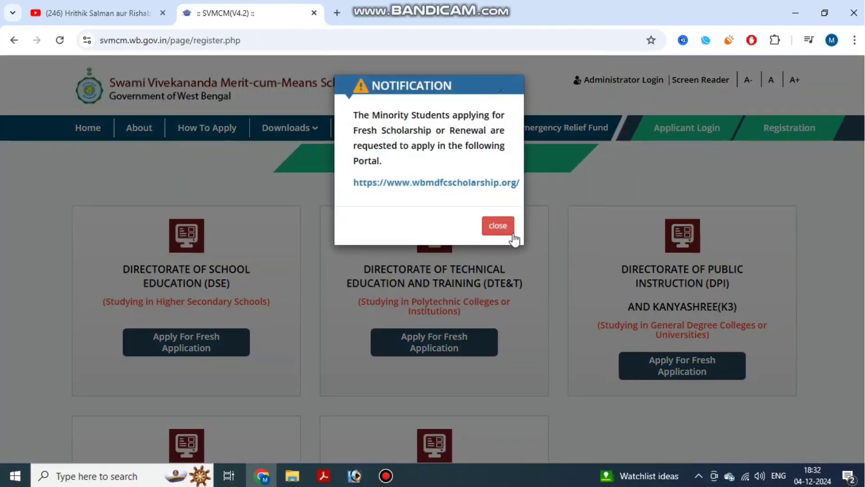
left_click(503, 227)
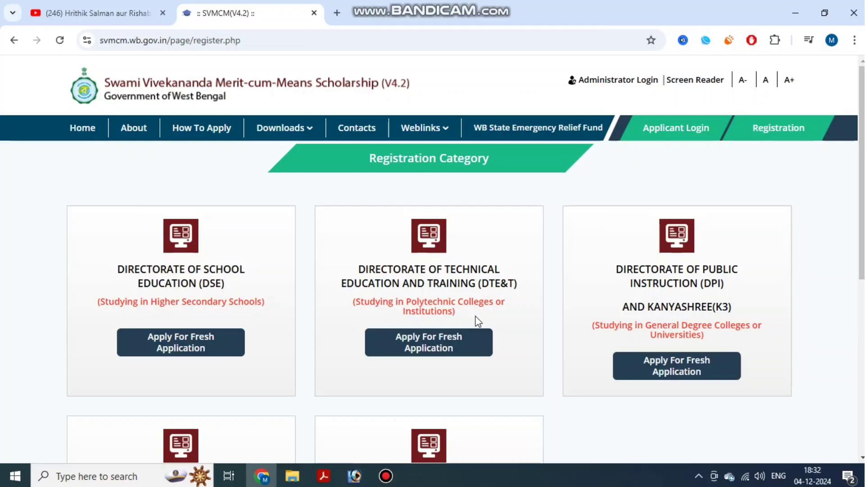
Step: Review the registration categories and start a fresh application under Directorate of Public Instruction (DPI) and Kanyashree (K3)
scroll(574, 300, "down", 1)
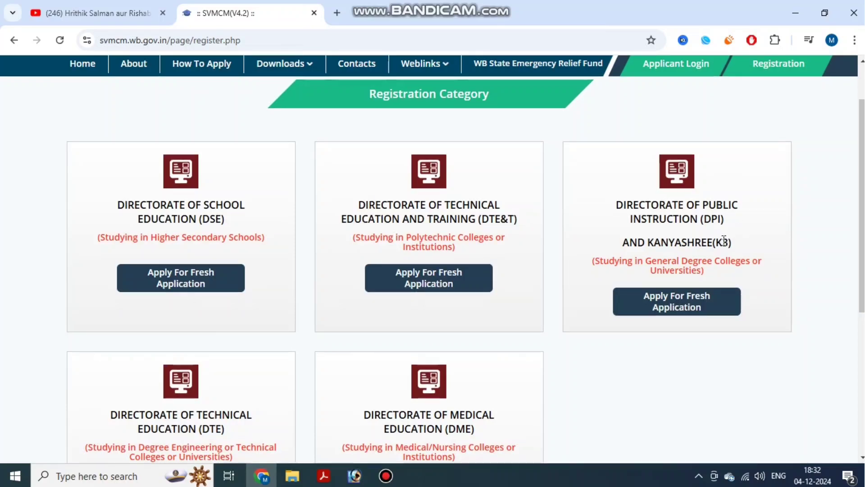
scroll(723, 237, "down", 1)
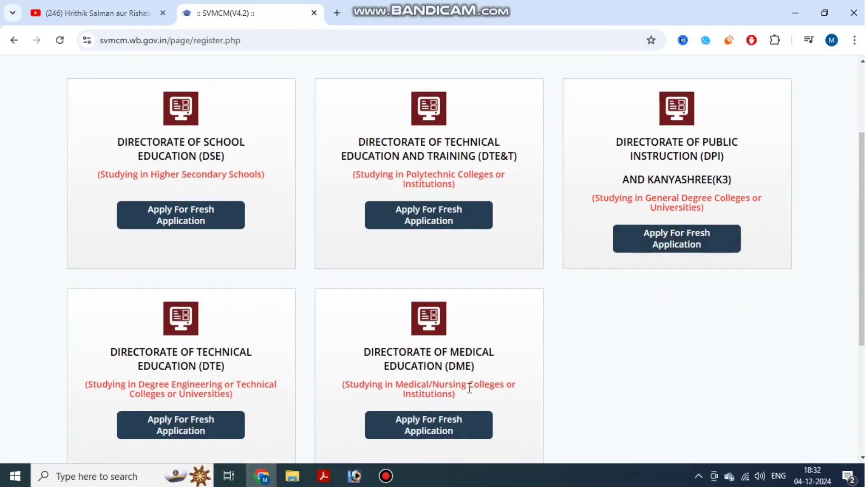
scroll(590, 393, "up", 2)
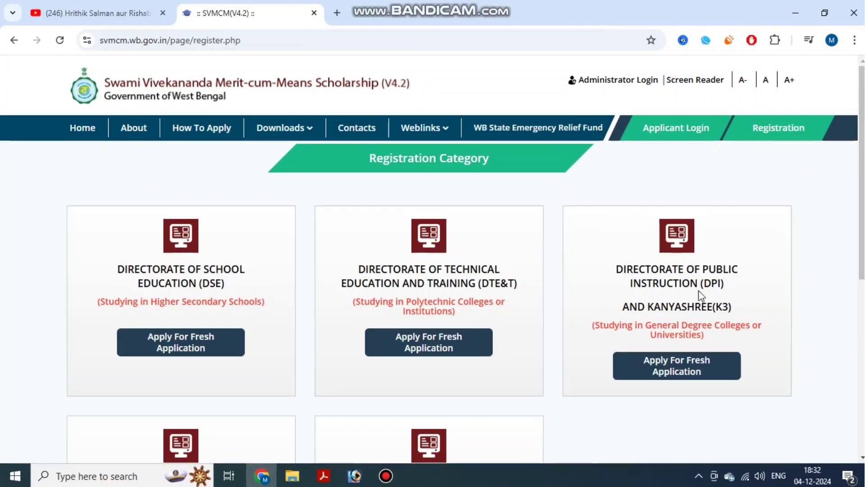
left_click(687, 368)
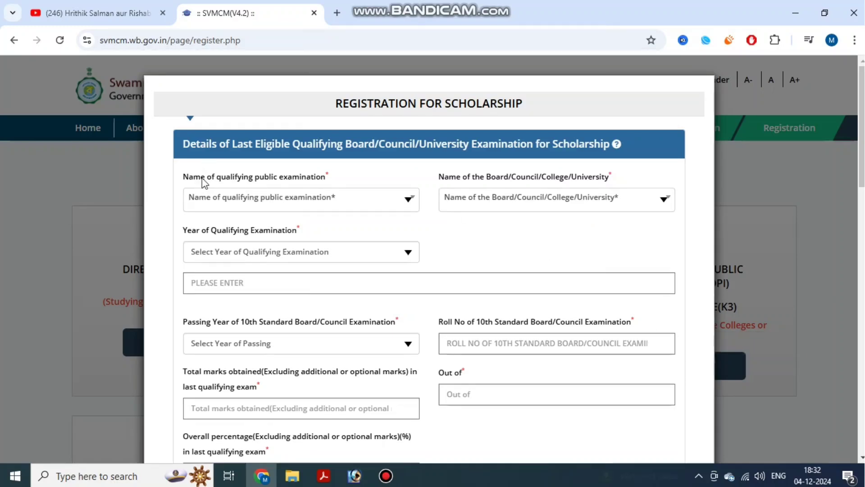
Step: Choose HIGHER SECONDARY/EQUIVALENT as the qualifying public examination and West Bengal Council of Higher Secondary Education as the board
left_click_drag(202, 177, 306, 175)
left_click(307, 175)
left_click(316, 201)
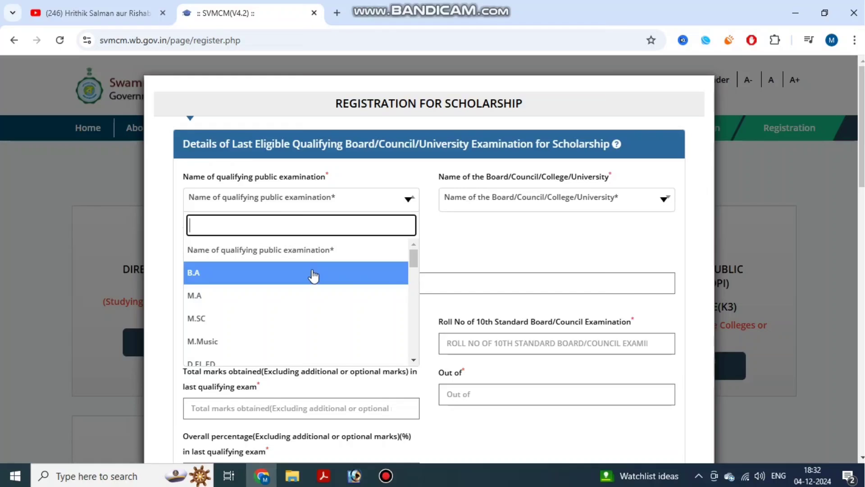
scroll(313, 274, "down", 3)
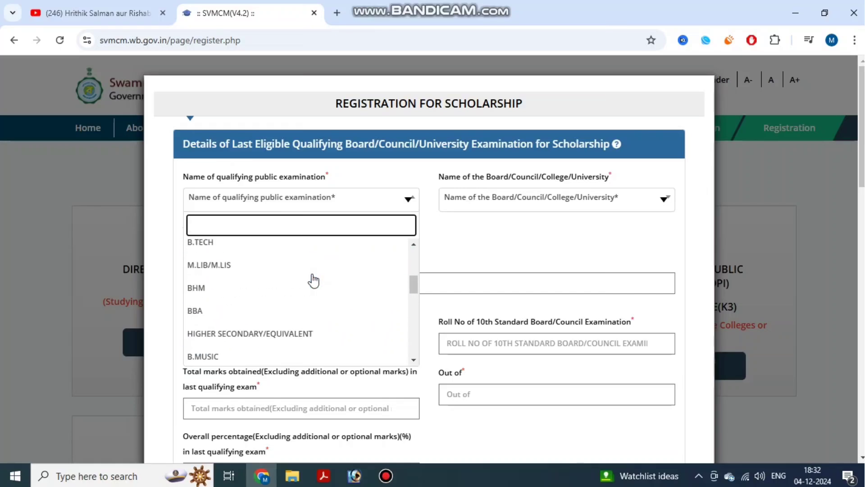
left_click(299, 333)
left_click(477, 200)
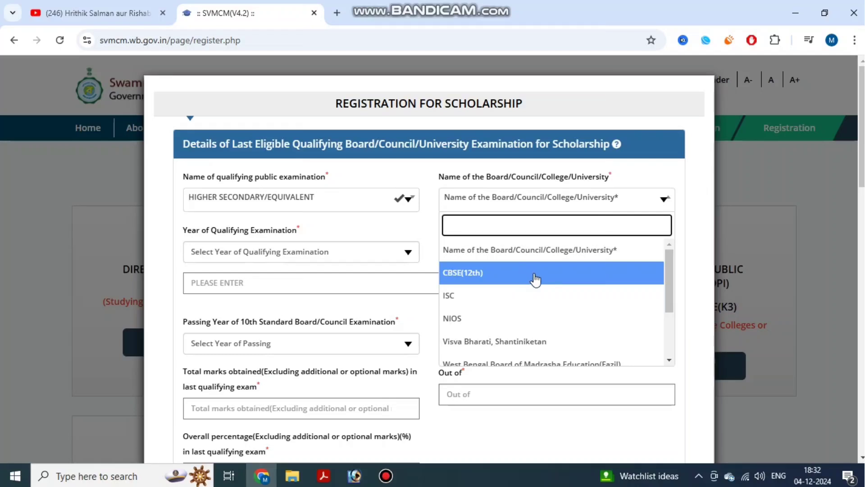
scroll(527, 276, "down", 2)
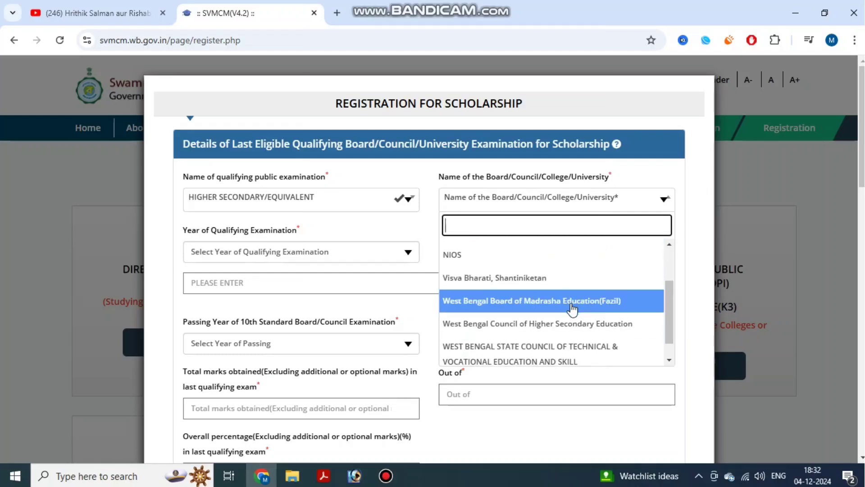
left_click(573, 323)
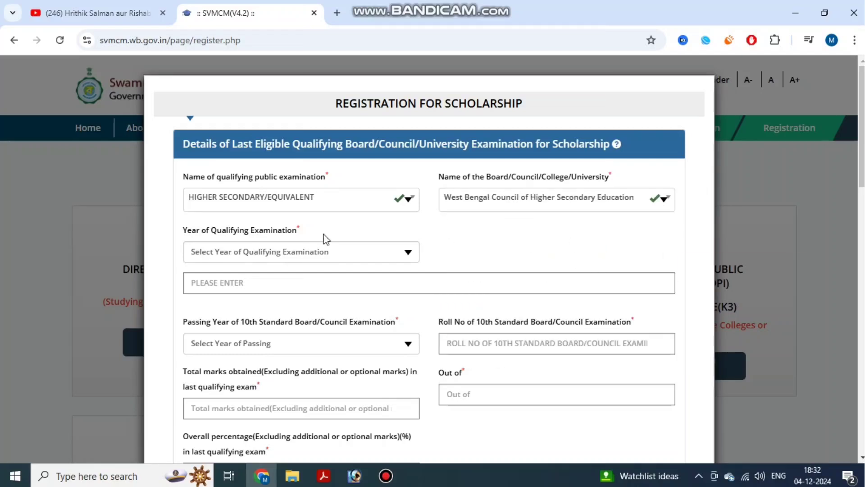
Step: Set the year of qualifying examination to 2024 and check the roll number field for the last eligible examination
left_click(249, 251)
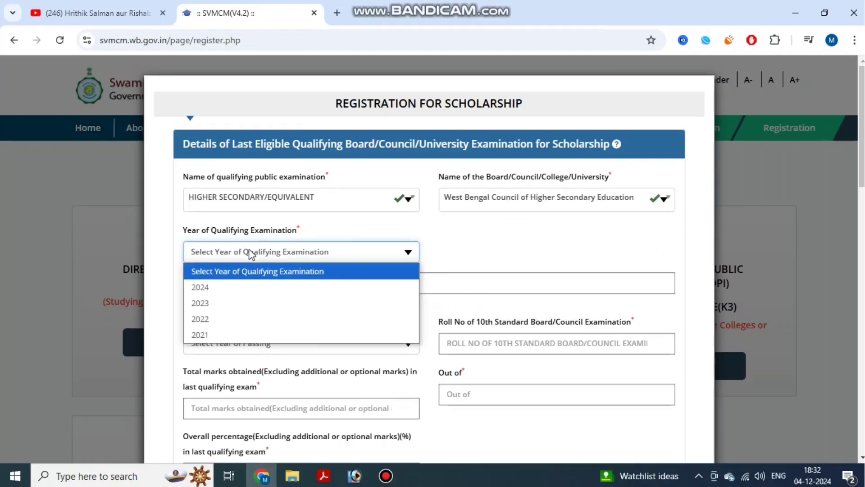
left_click(242, 289)
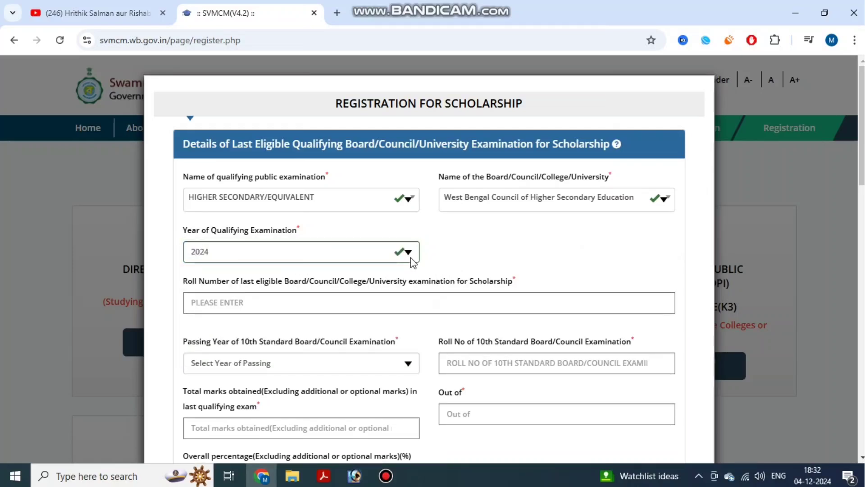
left_click_drag(221, 281, 341, 285)
left_click(340, 283)
left_click(272, 301)
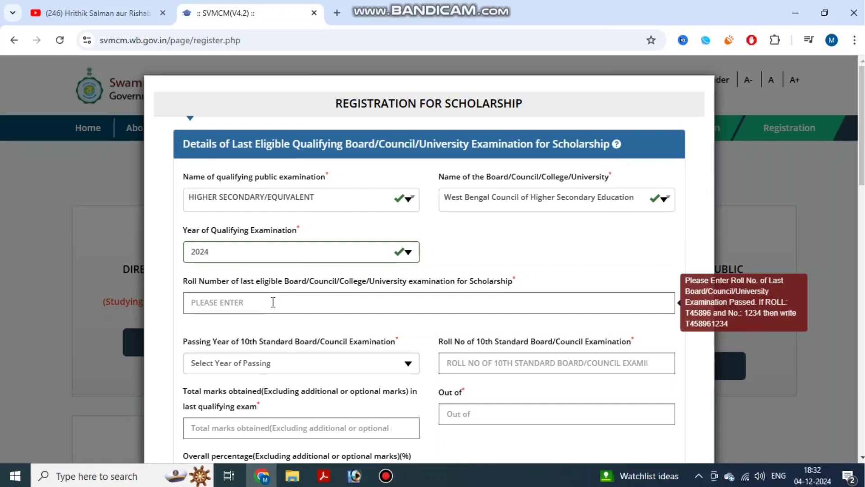
Step: Set the passing year of the 10th standard board examination to 2022
scroll(314, 300, "down", 2)
left_click_drag(228, 284, 344, 284)
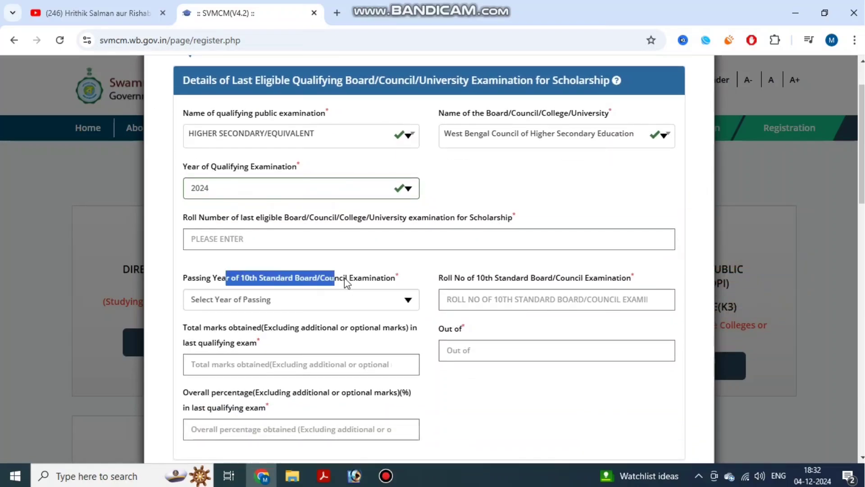
left_click(328, 293)
left_click(304, 301)
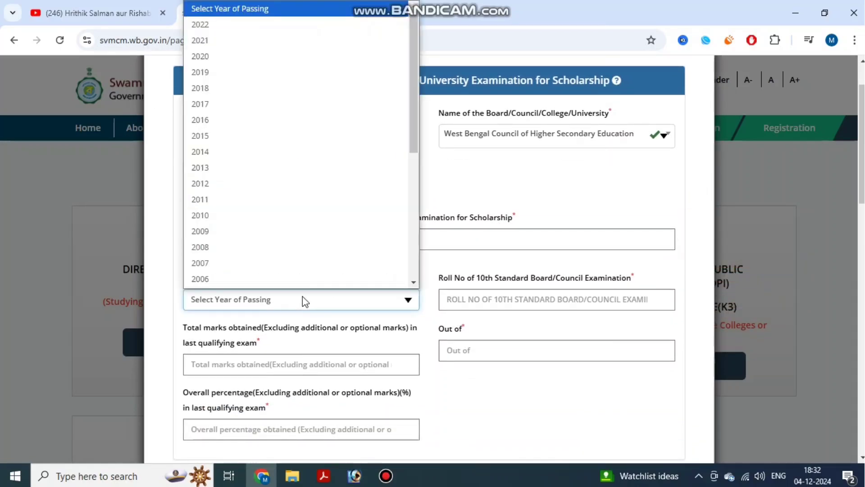
left_click(229, 30)
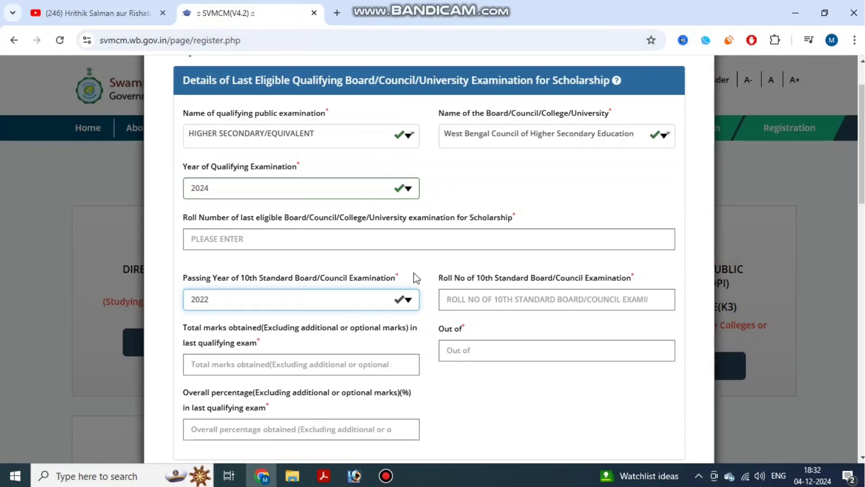
Step: Examine the fields for the 10th standard roll number, total marks obtained and overall percentage in the qualifying exam
left_click_drag(460, 278, 566, 278)
left_click(588, 280)
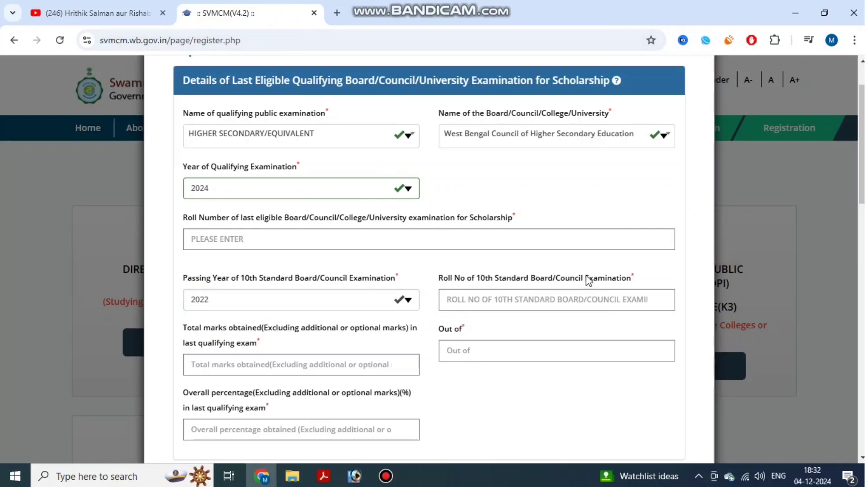
scroll(622, 282, "down", 1)
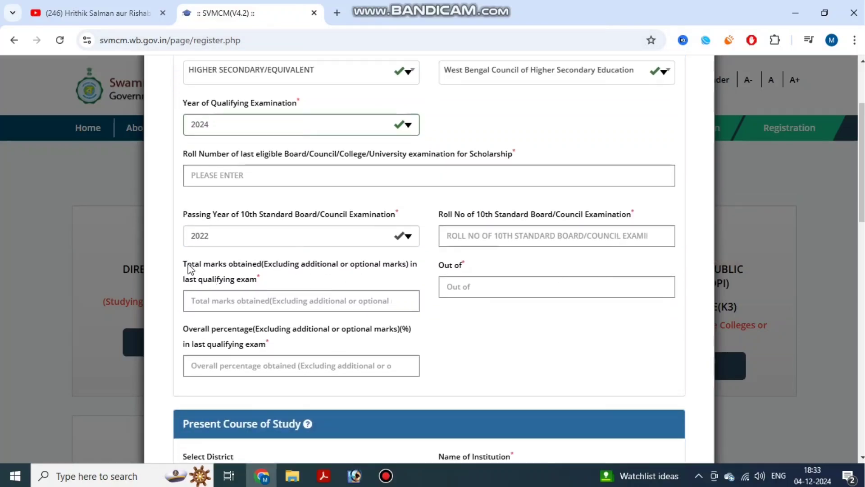
left_click_drag(187, 264, 198, 264)
left_click_drag(278, 269, 417, 273)
left_click(346, 338)
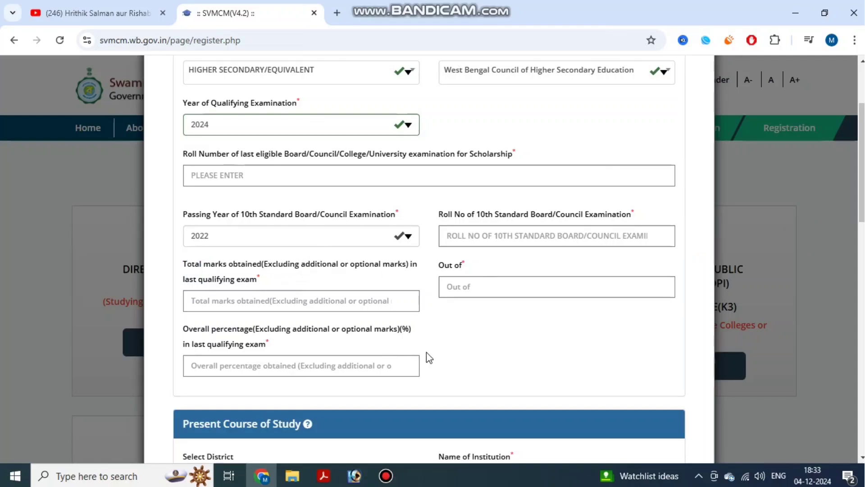
Step: Select SOUTH 24 PARGANAS as the district for the present course of study
scroll(426, 352, "down", 4)
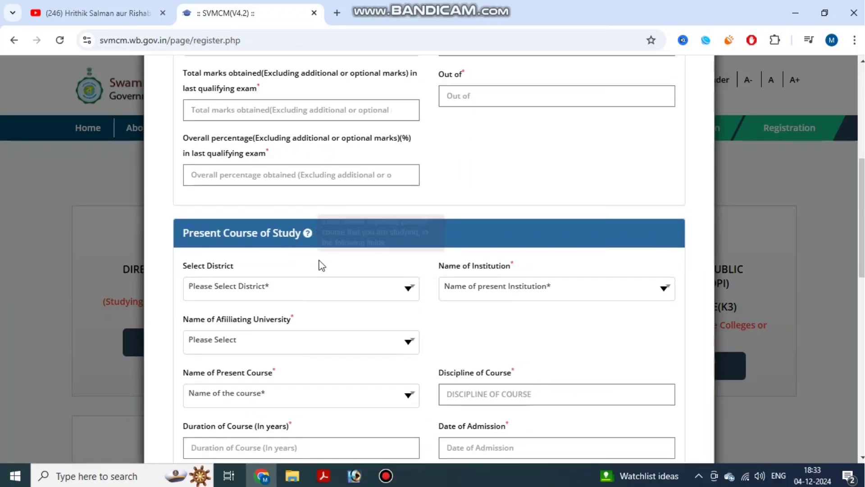
left_click_drag(200, 268, 273, 285)
left_click(273, 287)
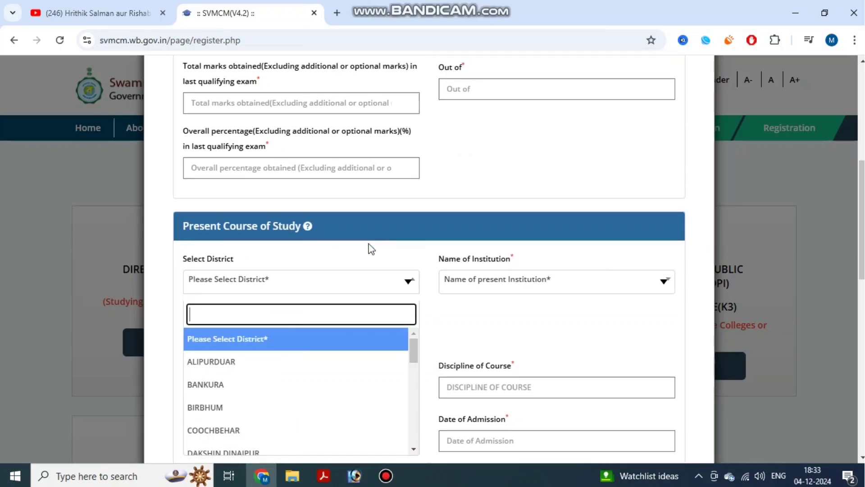
scroll(332, 370, "down", 2)
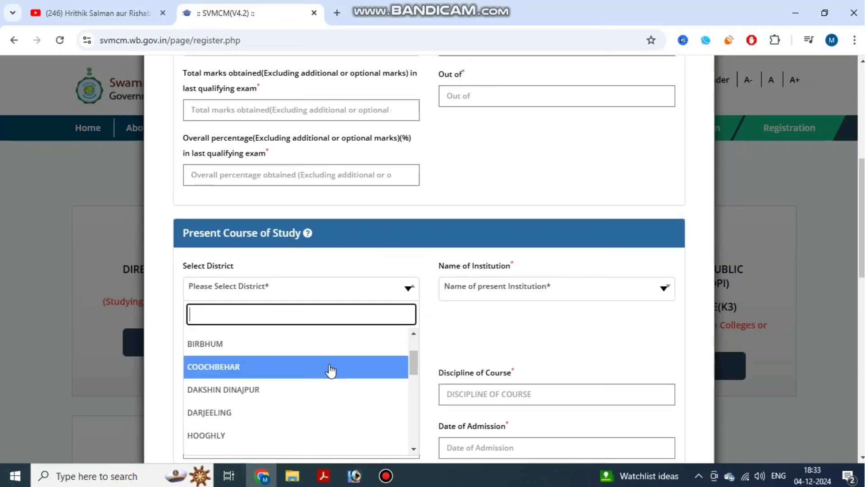
scroll(329, 370, "down", 3)
scroll(324, 383, "down", 3)
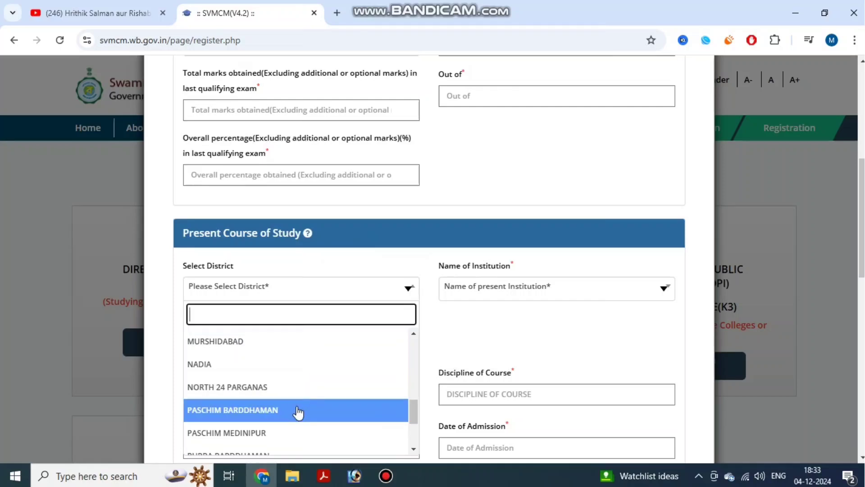
scroll(288, 426, "down", 1)
scroll(286, 408, "down", 1)
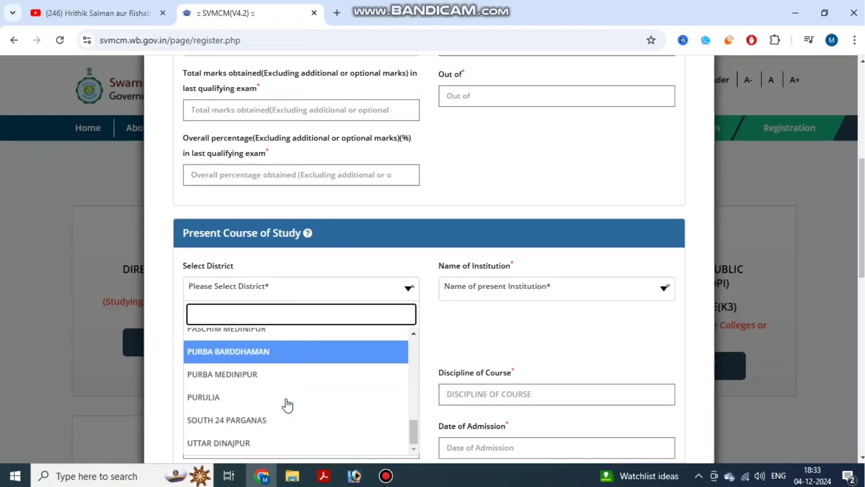
left_click(285, 423)
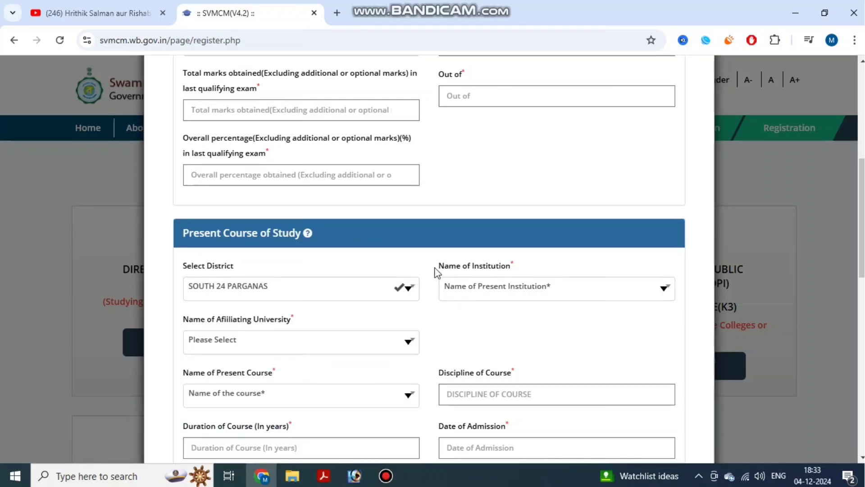
Step: Search the present institutions for "sag" and choose Sagar Mahavidyalaya
left_click_drag(436, 269, 498, 267)
left_click(501, 268)
left_click(518, 291)
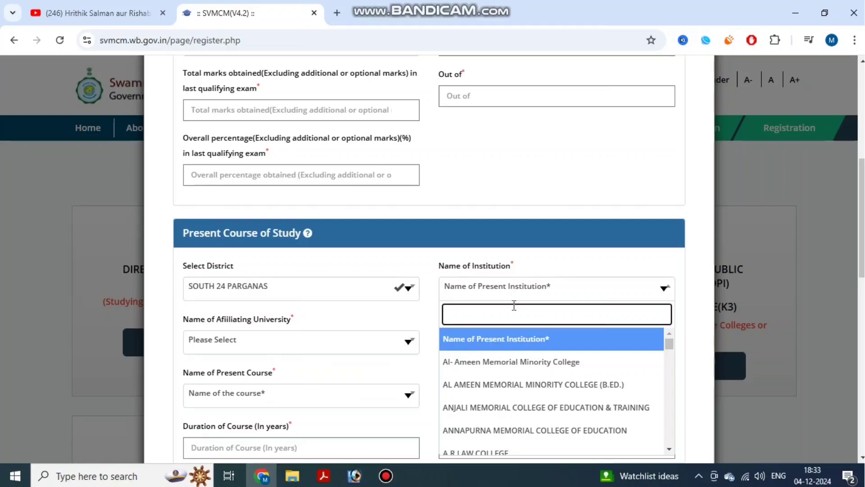
type("sag")
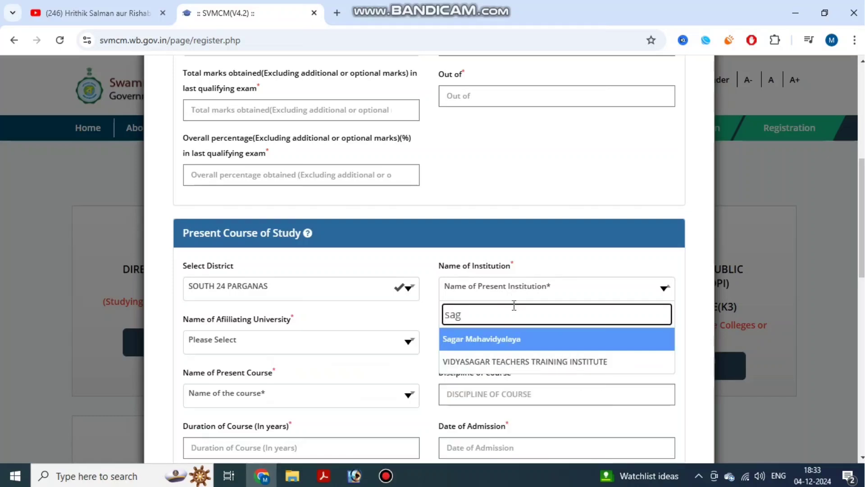
left_click(505, 338)
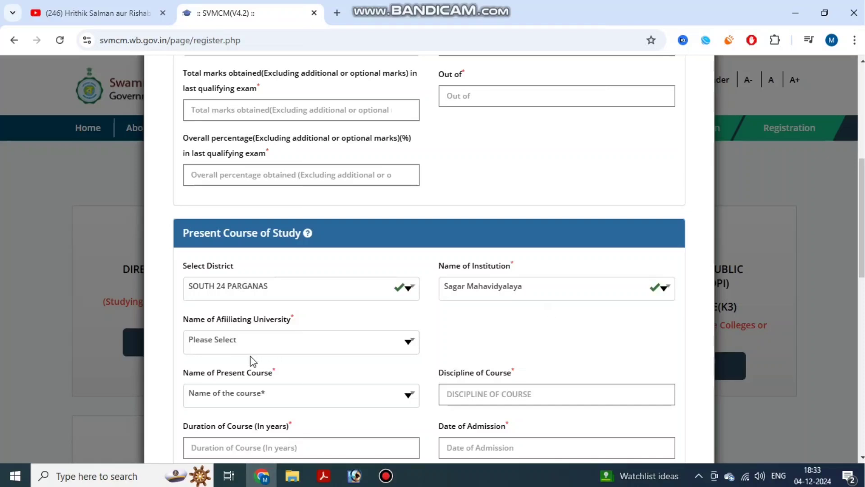
Step: Search the affiliating universities for "ca" and choose Calcutta University
left_click_drag(205, 319, 284, 318)
left_click(279, 345)
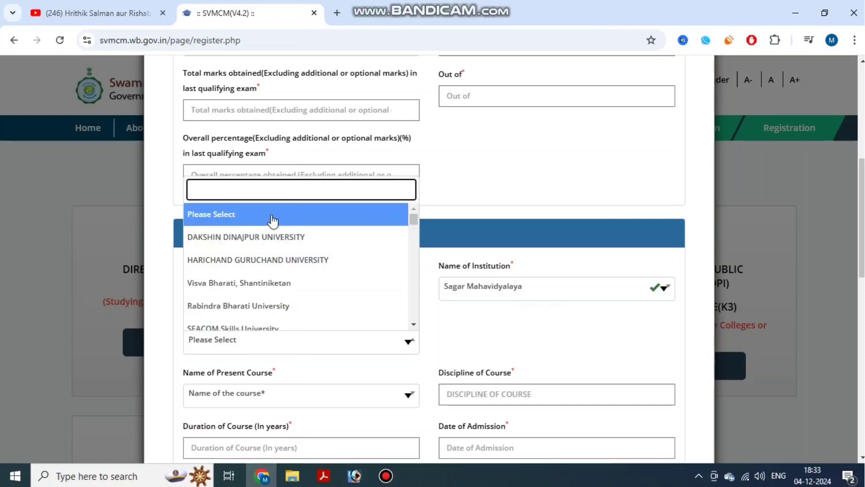
type("ca")
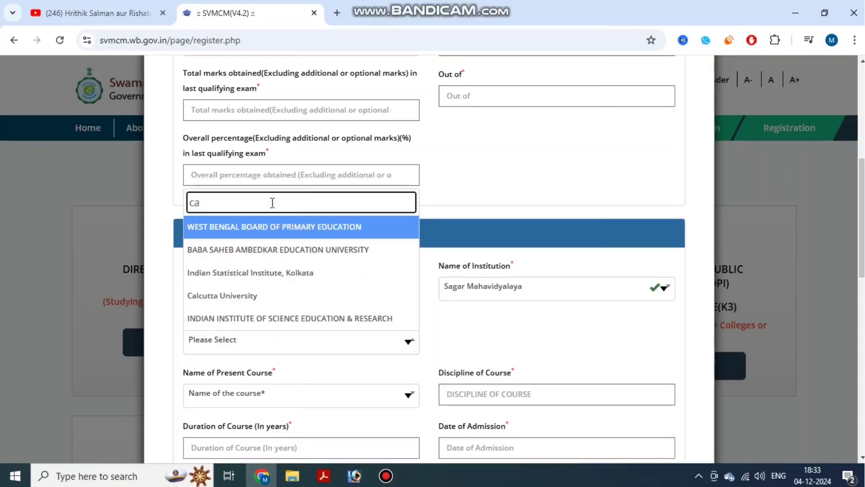
left_click(245, 297)
scroll(417, 344, "down", 1)
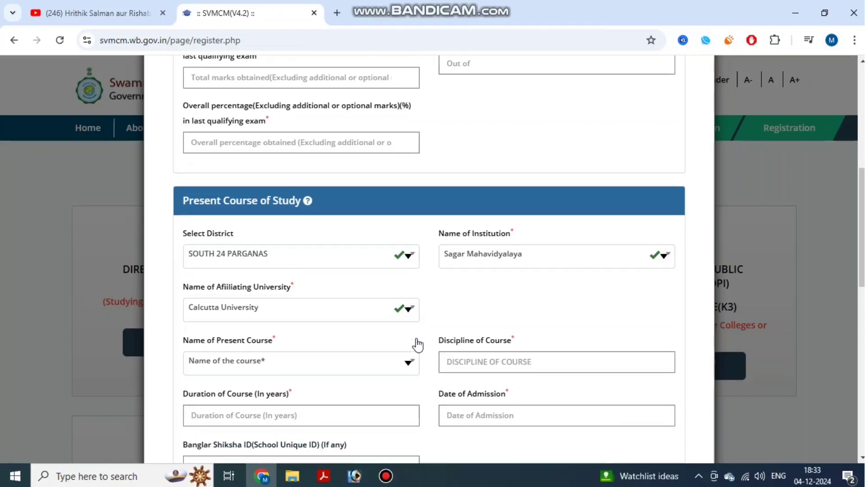
Step: Select B.A as the name of the present course
scroll(417, 344, "down", 1)
left_click(281, 333)
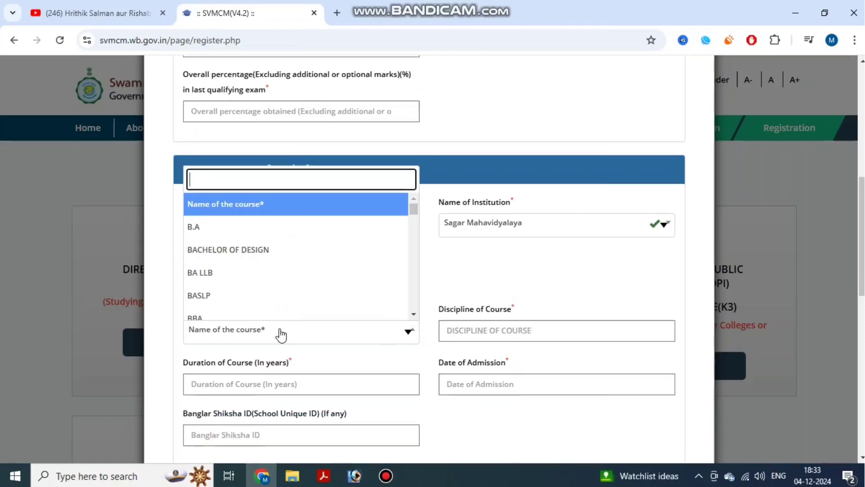
left_click(269, 231)
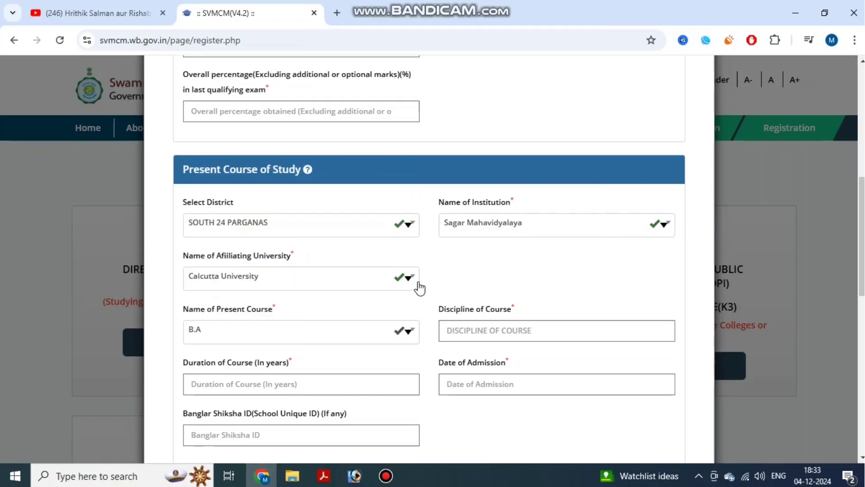
Step: Enter BENGALI HONOURS as the discipline of the present course
left_click_drag(438, 314, 531, 309)
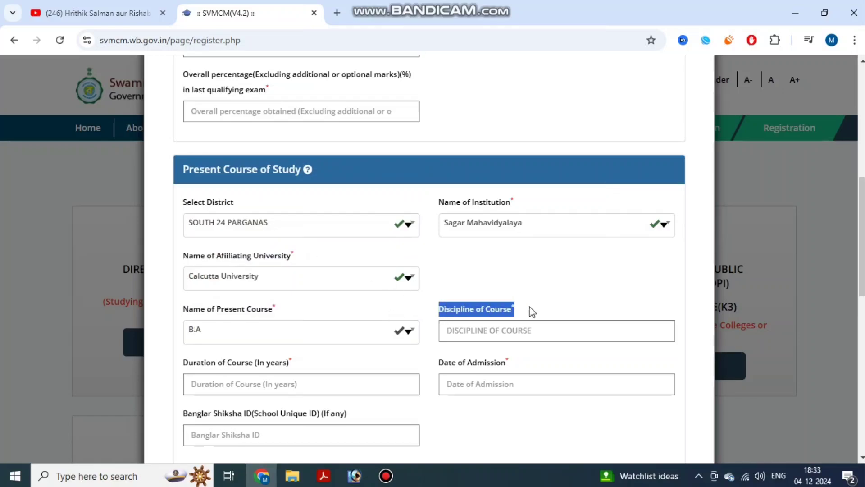
left_click(531, 328)
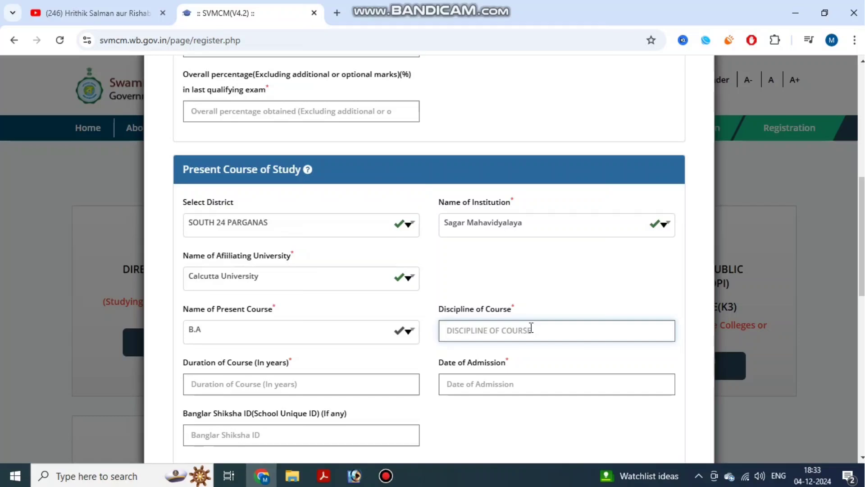
type("BENGALI HOU")
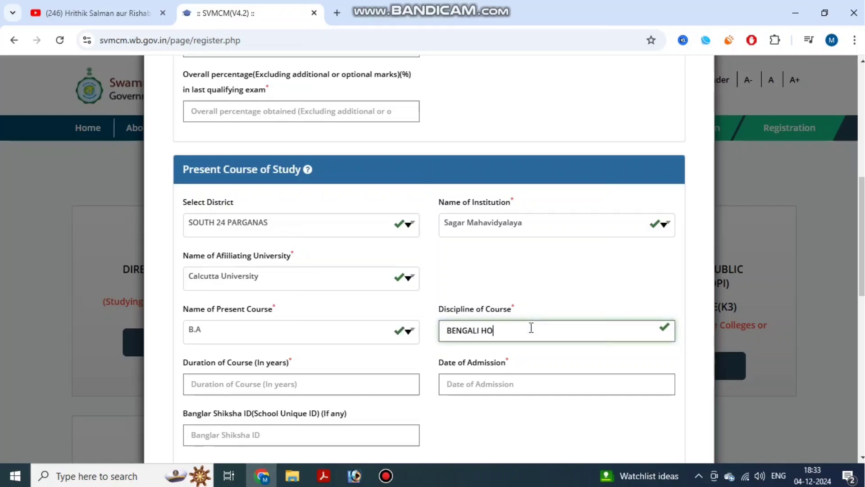
left_click(386, 476)
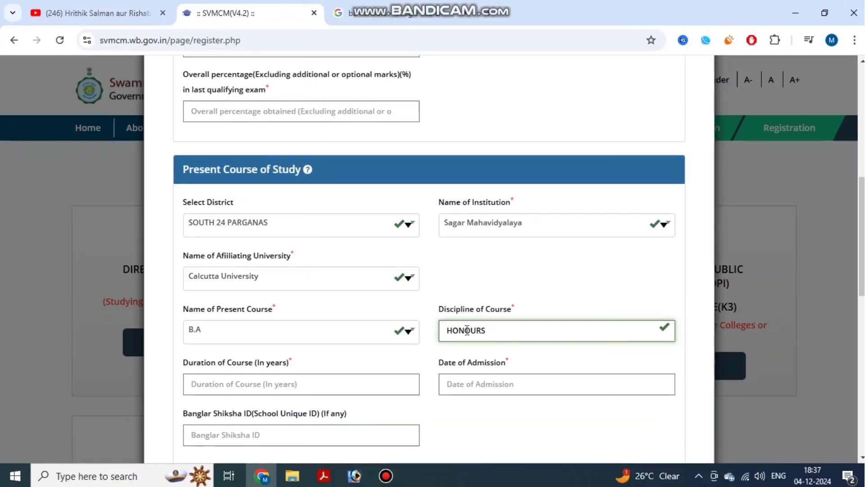
type("BENGALI")
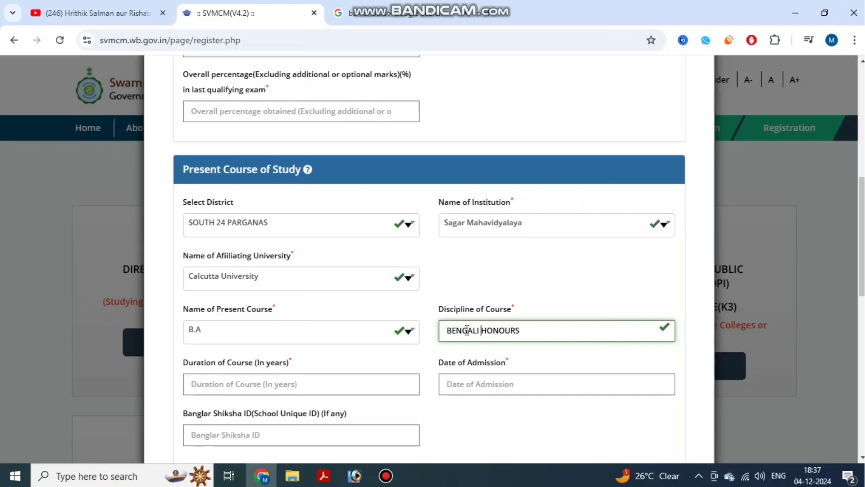
left_click(521, 350)
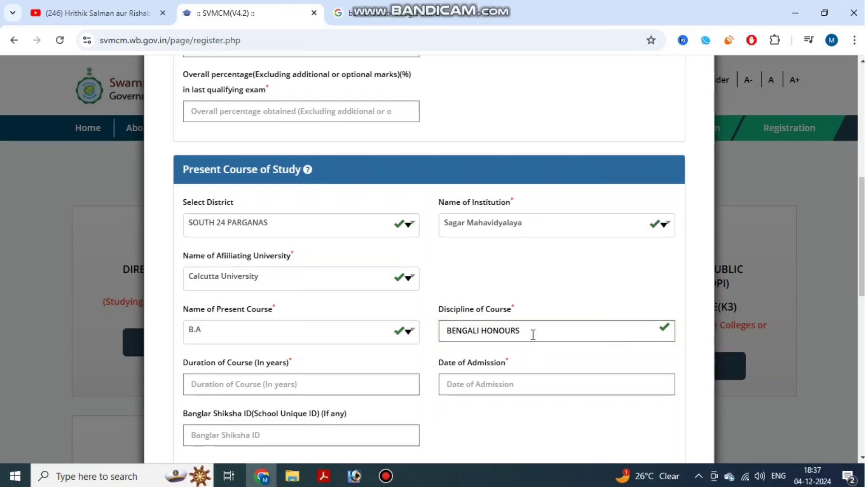
left_click(533, 334)
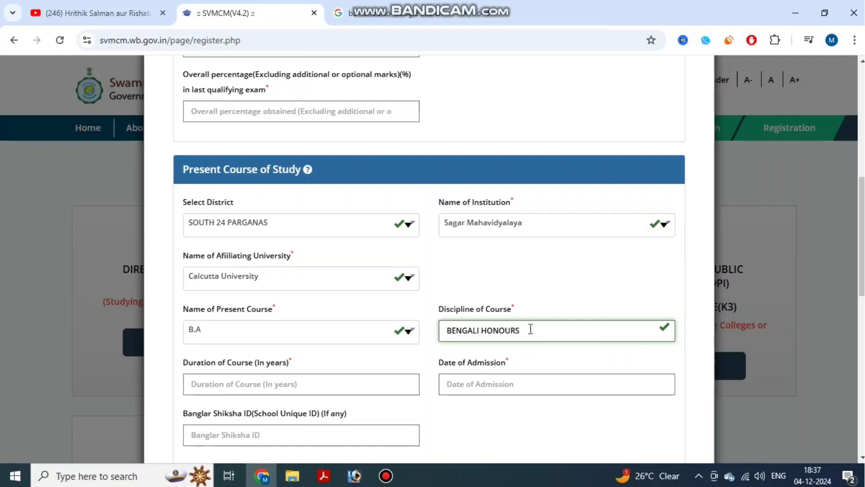
left_click(541, 368)
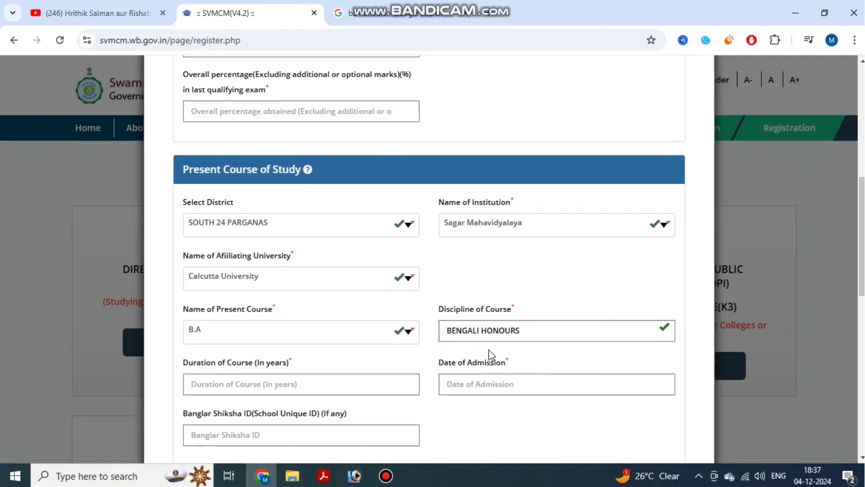
Step: Set the duration of the present course to 1 year
scroll(491, 354, "down", 1)
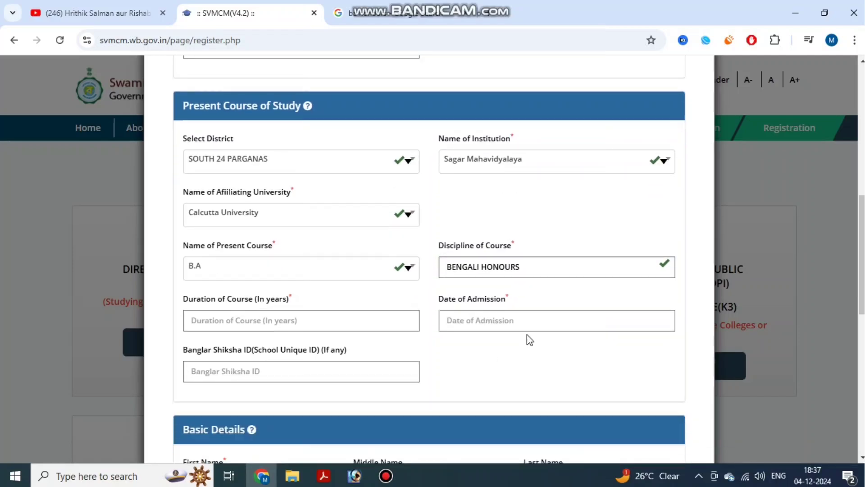
left_click(299, 324)
left_click_drag(203, 300, 290, 301)
left_click(289, 303)
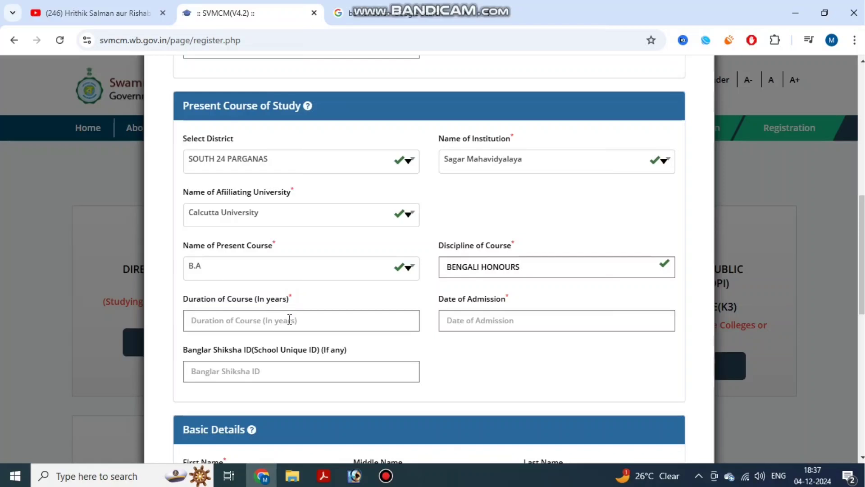
left_click(290, 319)
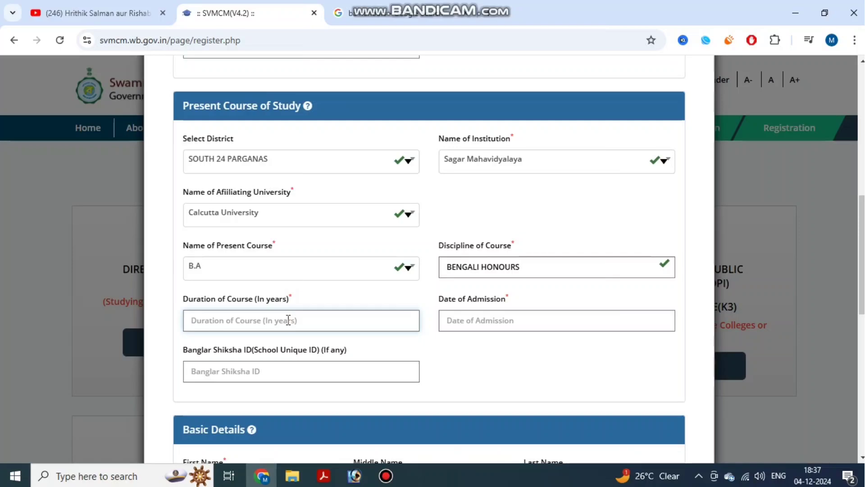
type("3")
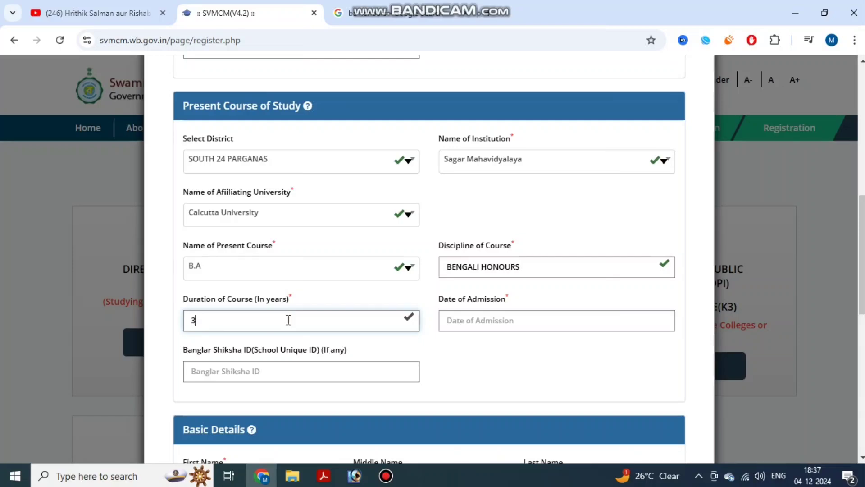
key("BackSpace")
type("1")
left_click(325, 349)
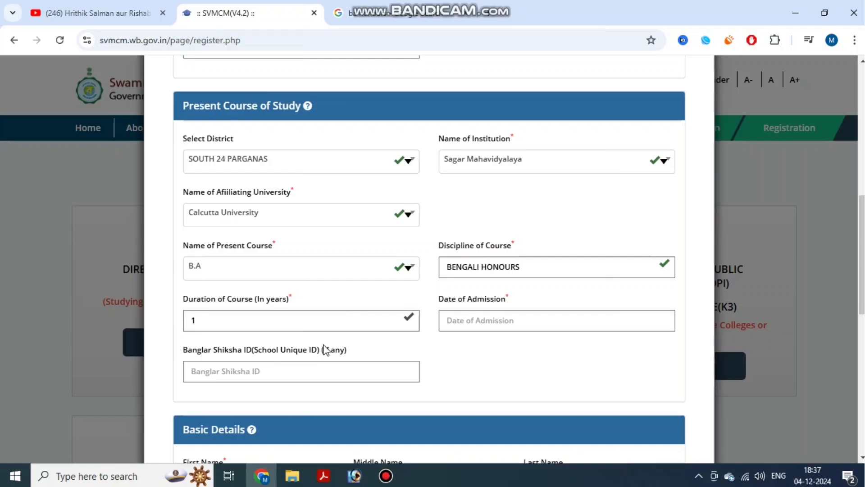
Step: Examine the date of admission and Banglar Shiksha ID fields of the present course of study
left_click_drag(437, 301, 521, 305)
left_click(323, 326)
left_click_drag(191, 356, 372, 356)
left_click(399, 355)
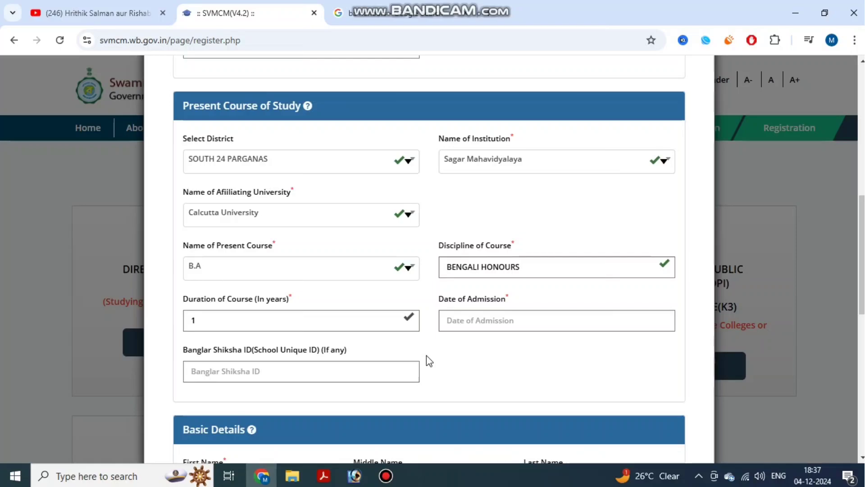
Step: Examine the Basic Details fields for first, middle and last name, name as per AADHAAR, mobile number and email
scroll(427, 355, "down", 4)
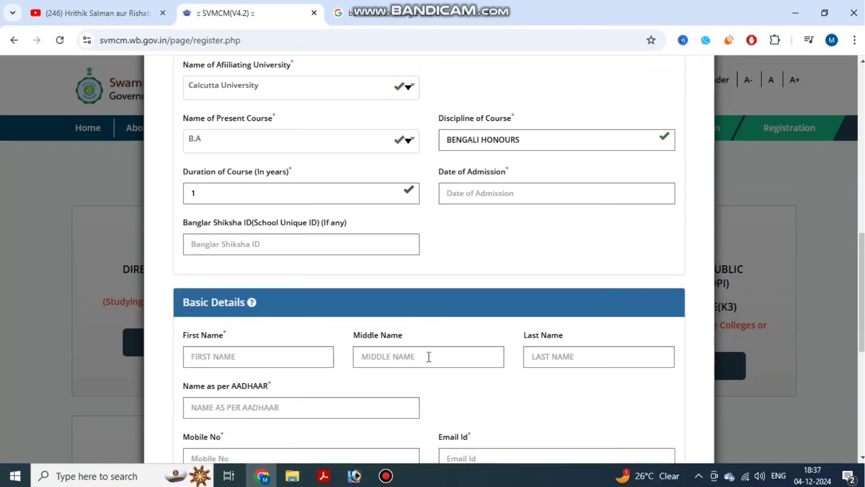
left_click_drag(179, 240, 246, 239)
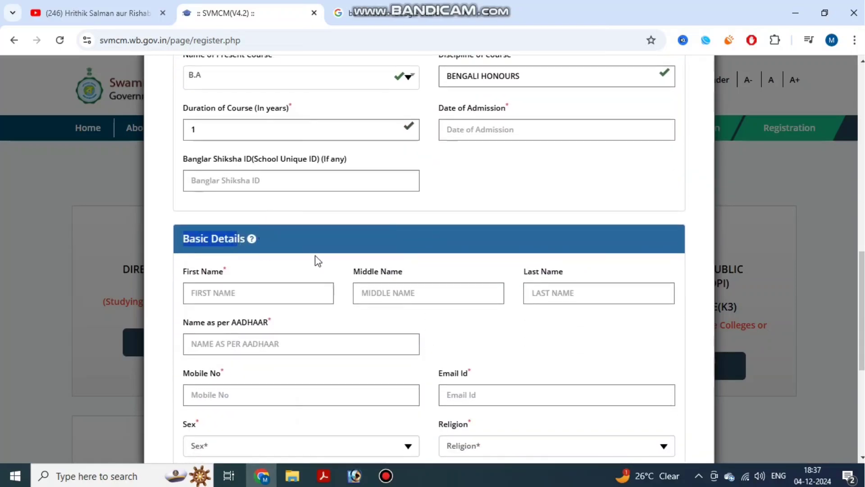
left_click(305, 271)
scroll(309, 270, "down", 1)
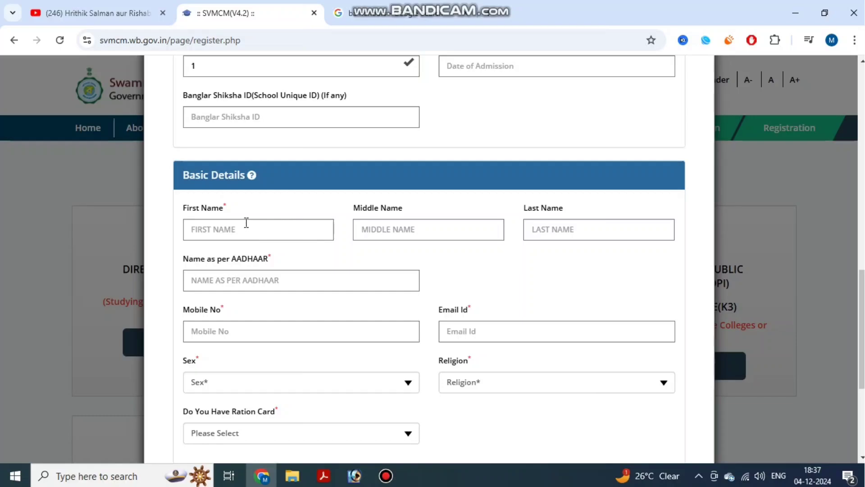
scroll(250, 232, "up", 1)
left_click(386, 475)
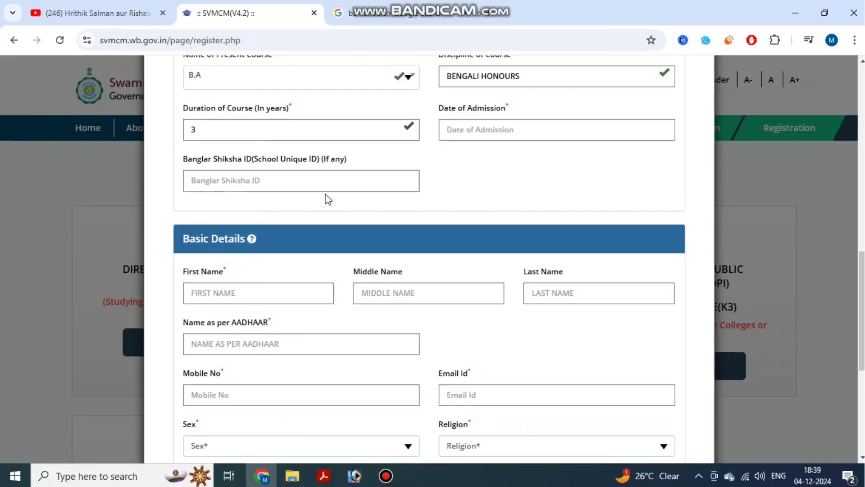
scroll(482, 214, "down", 1)
left_click_drag(355, 208, 409, 212)
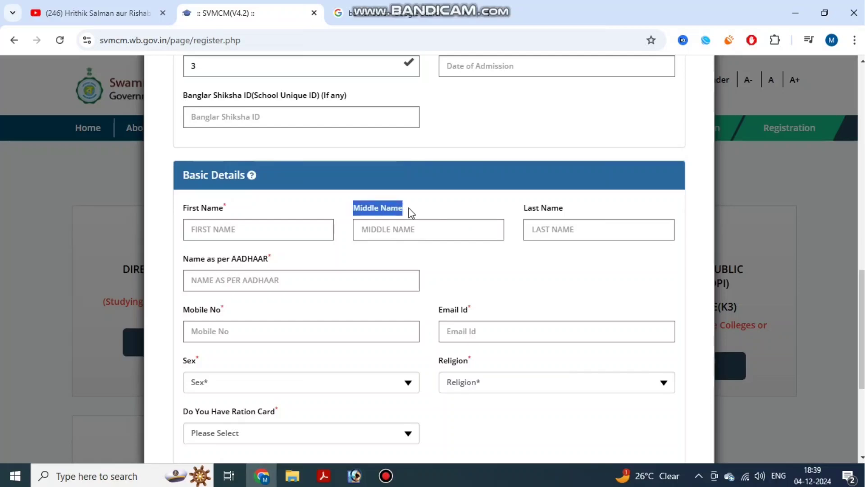
left_click(410, 212)
left_click_drag(525, 208, 573, 212)
left_click(573, 212)
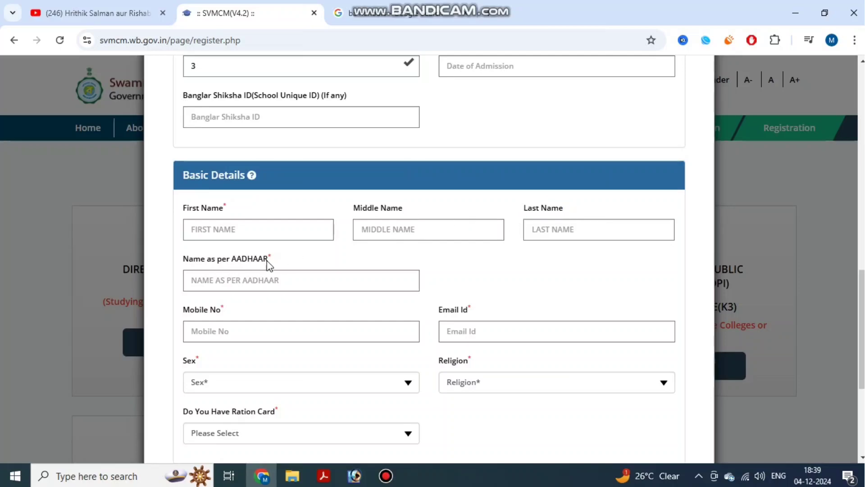
left_click(307, 282)
left_click(459, 282)
scroll(452, 279, "down", 3)
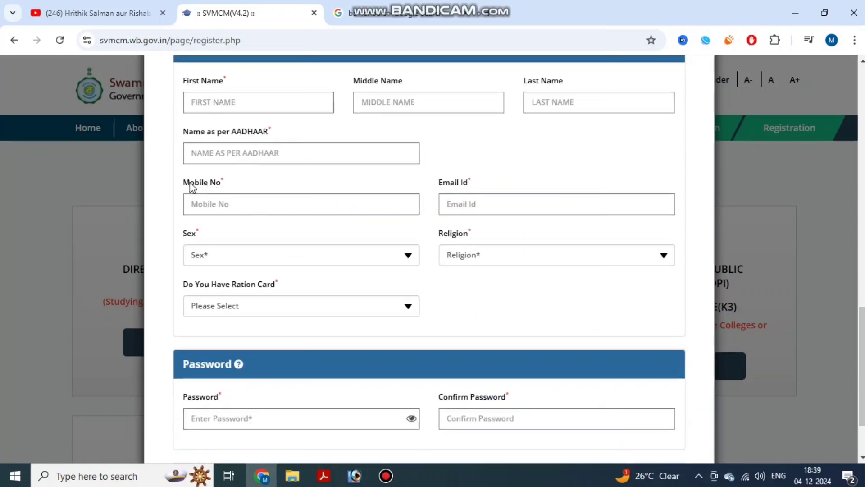
left_click_drag(453, 187, 490, 187)
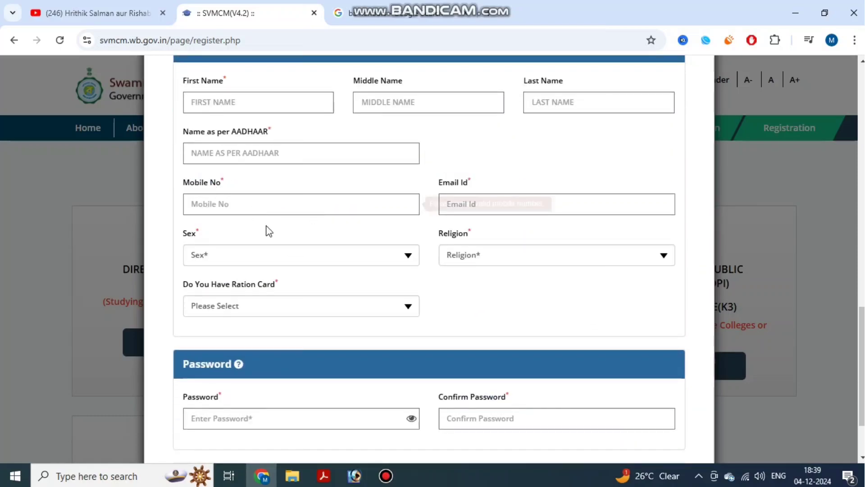
Step: Set the applicant's sex to MALE and religion to HINDUISM in the basic details
left_click(251, 256)
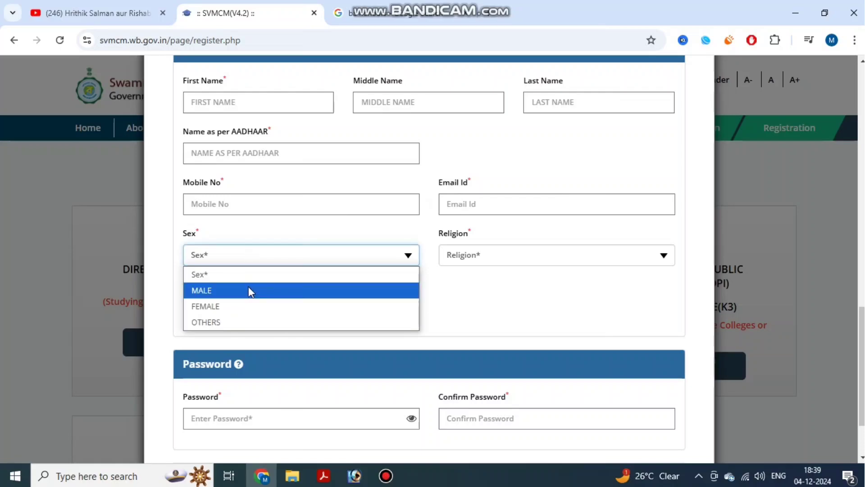
left_click(248, 292)
double_click(446, 236)
left_click(488, 256)
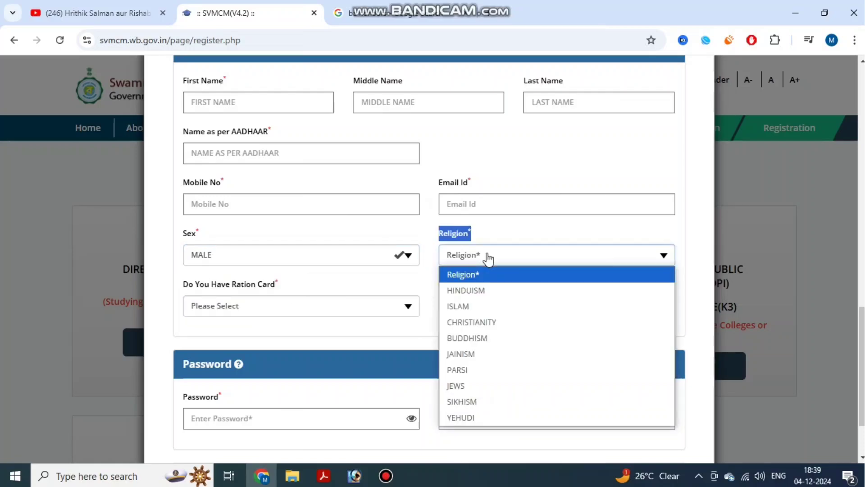
left_click(496, 289)
Step: Answer Yes to the question about having a ration card
scroll(496, 291, "down", 1)
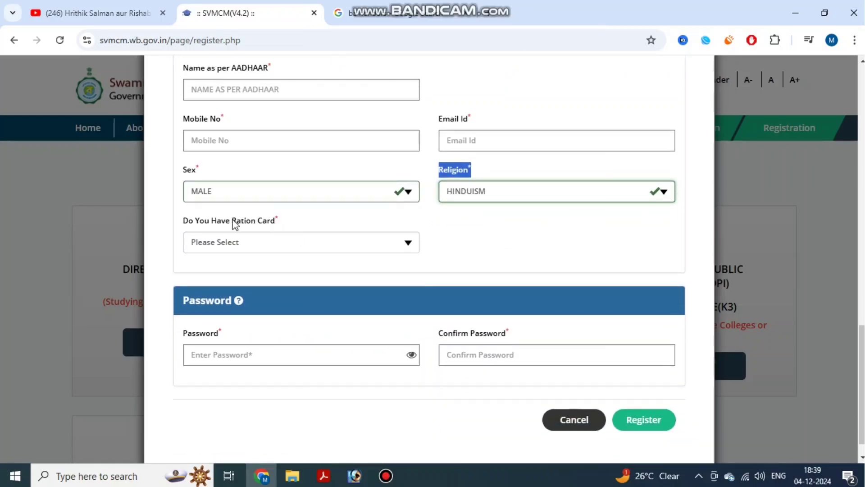
left_click_drag(226, 221, 289, 222)
left_click(285, 245)
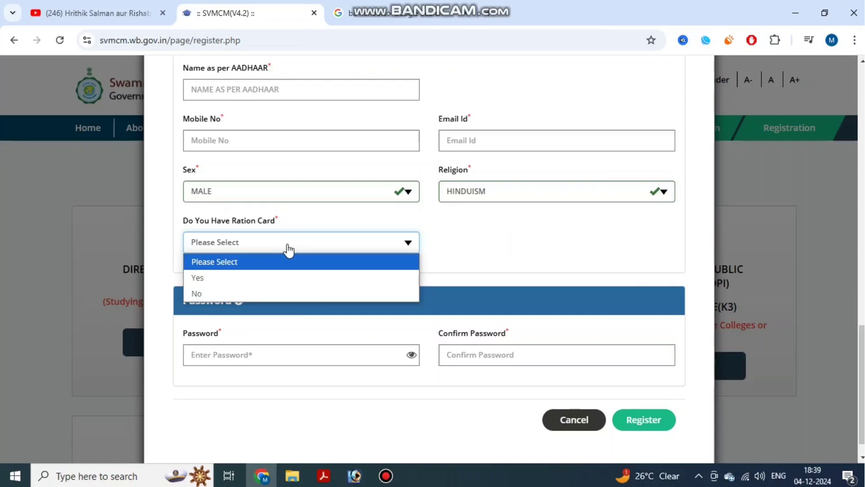
left_click(253, 276)
left_click(372, 276)
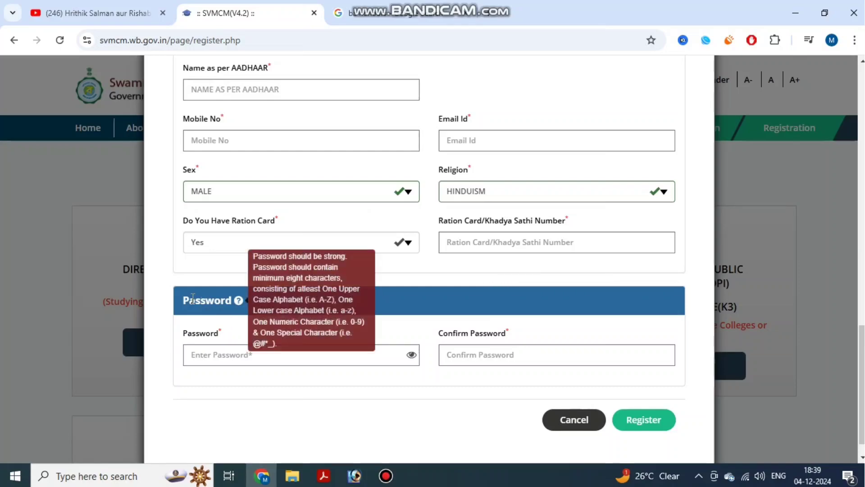
Step: Examine the fields for choosing and confirming the account password
left_click_drag(189, 298, 220, 300)
left_click(304, 328)
left_click_drag(442, 334, 517, 338)
left_click(524, 339)
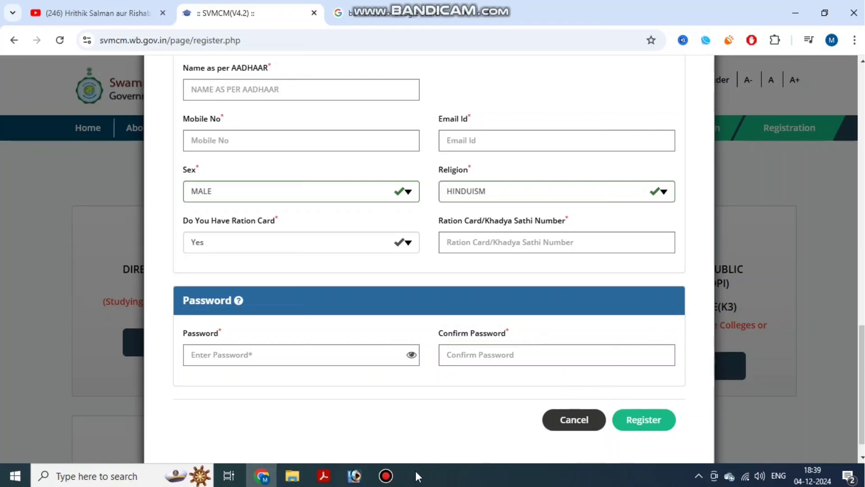
left_click(386, 474)
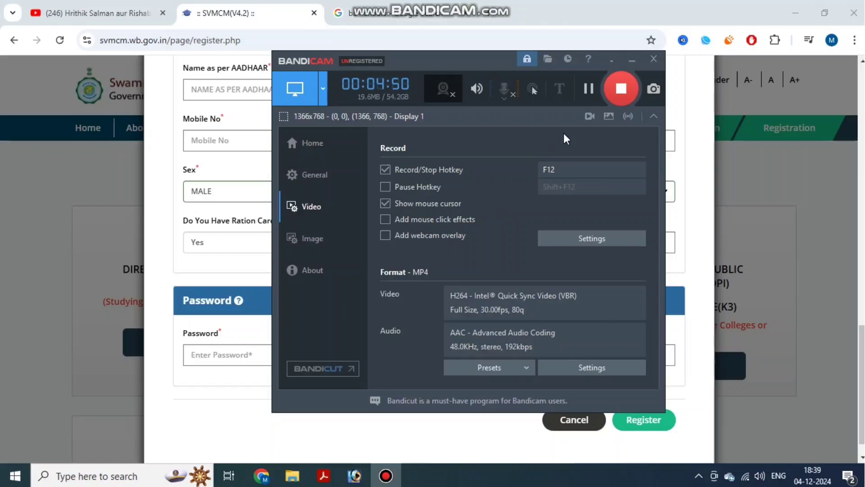
left_click(588, 88)
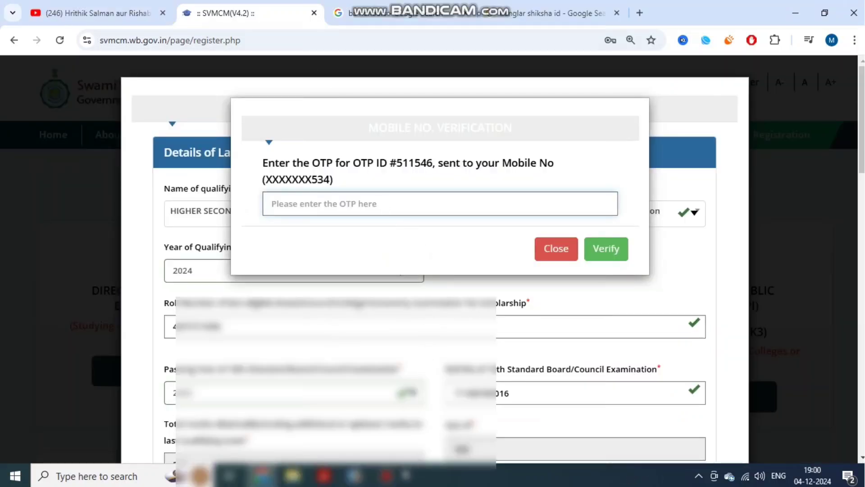
Step: Enter the OTP sent to the mobile number and verify it to complete the registration
left_click(434, 206)
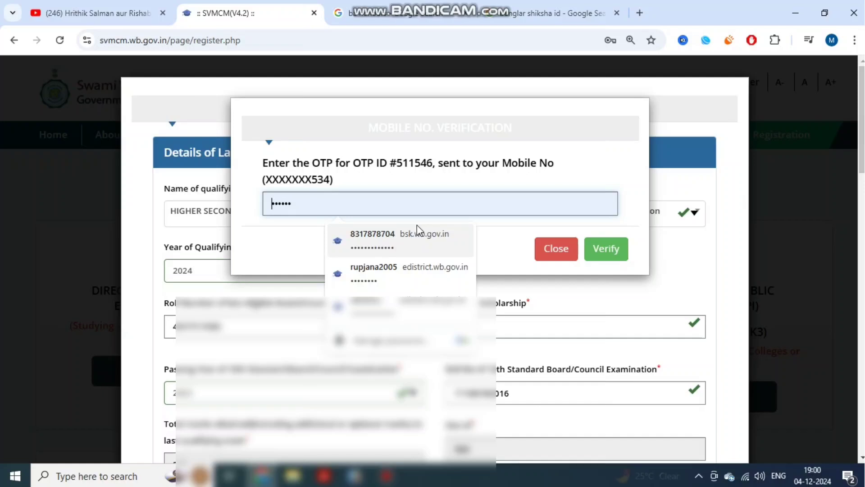
type("••••••")
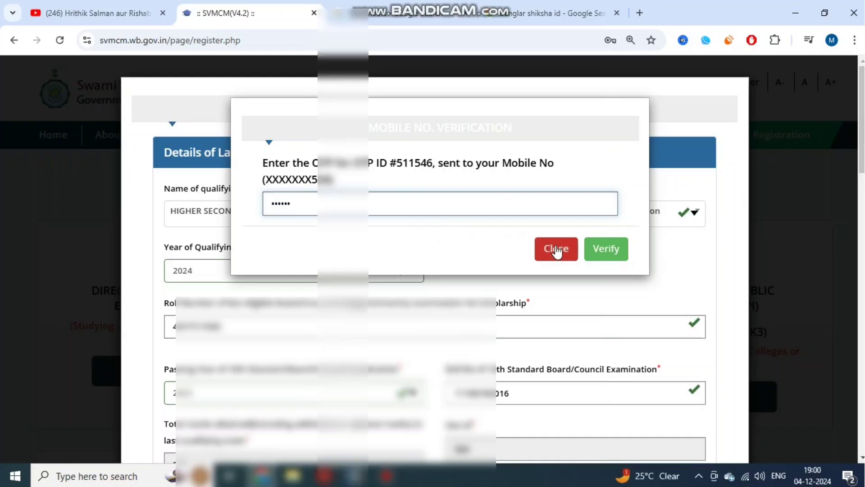
left_click(604, 252)
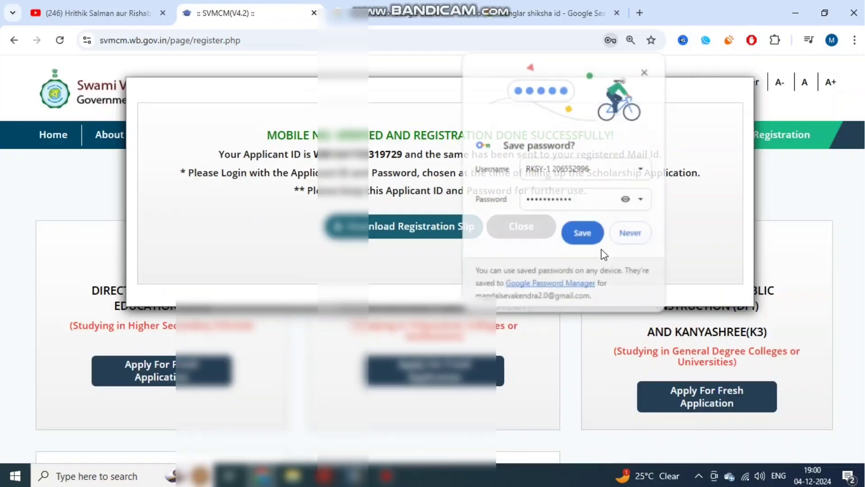
Step: Dismiss the offer to save the password, download the registration slip and close the registration confirmation
left_click(645, 71)
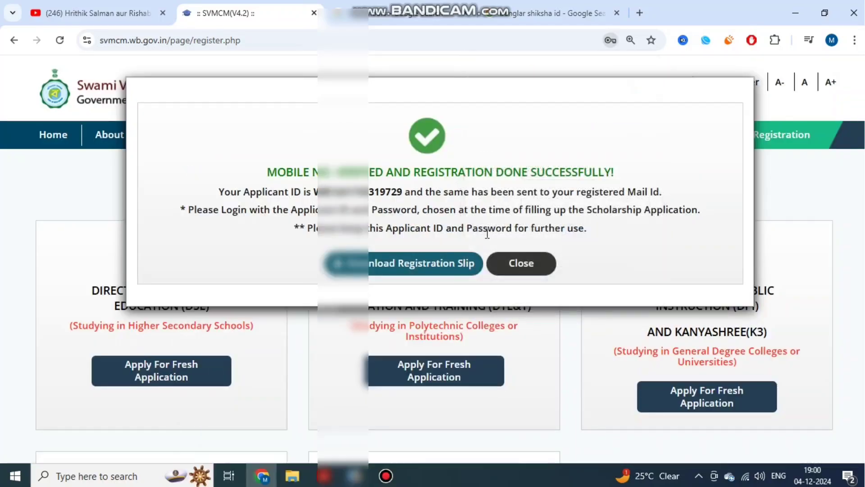
left_click(424, 272)
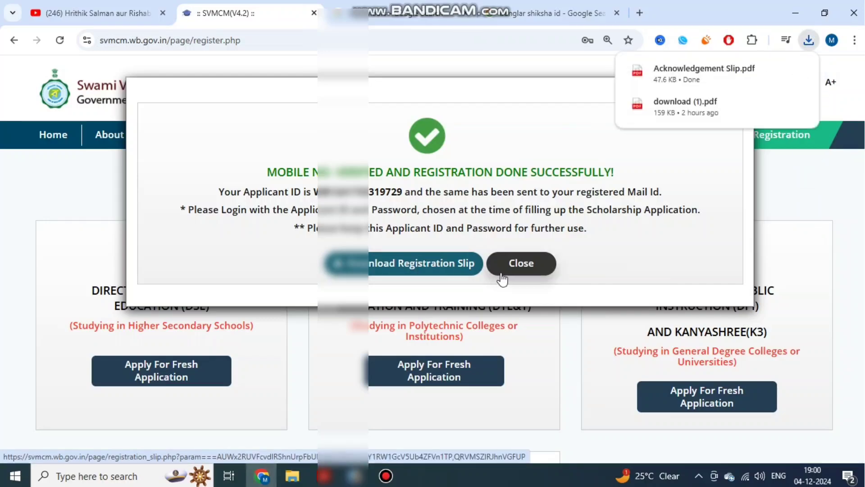
left_click(518, 267)
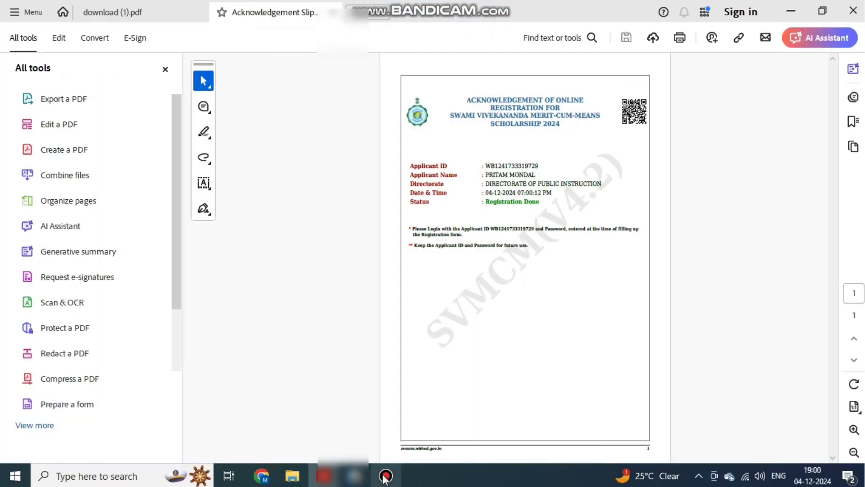
left_click(385, 476)
left_click(590, 92)
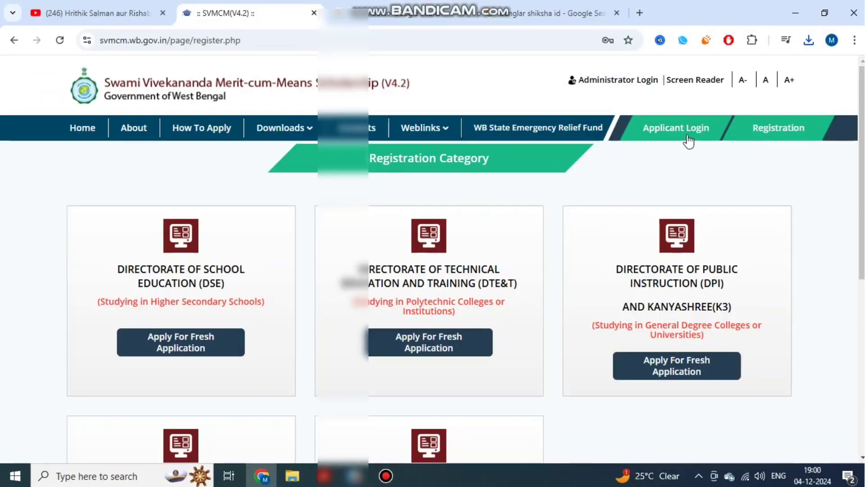
Step: Sign in as an applicant with the applicant ID, account password and security code
left_click(677, 134)
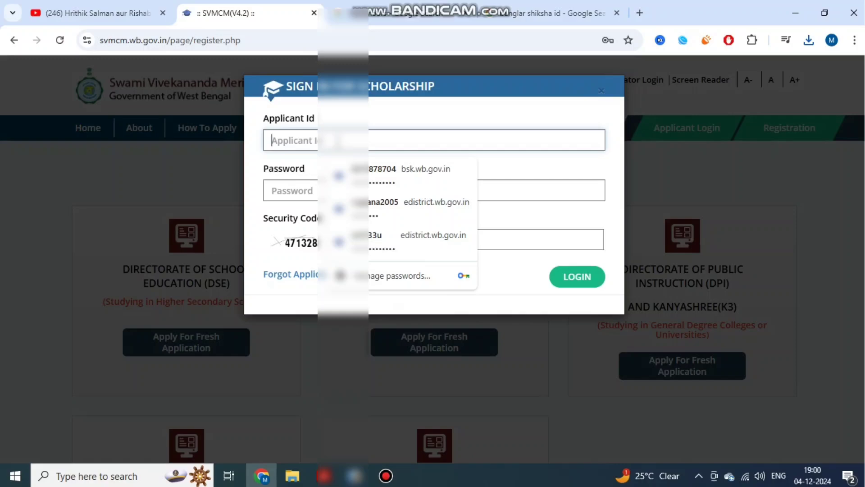
key("ctrl+v")
left_click(326, 192)
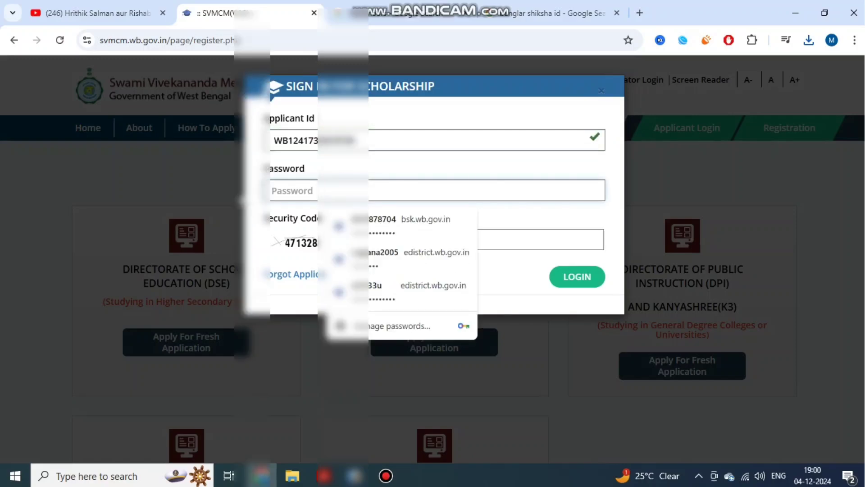
left_click(241, 198)
left_click(391, 464)
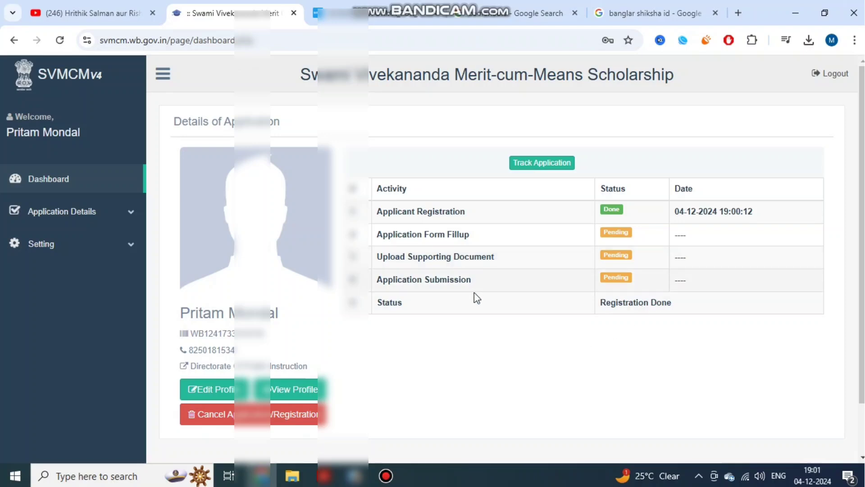
Step: Open the profile for editing and examine the basic details and the photograph and signature upload requirements
scroll(597, 314, "down", 2)
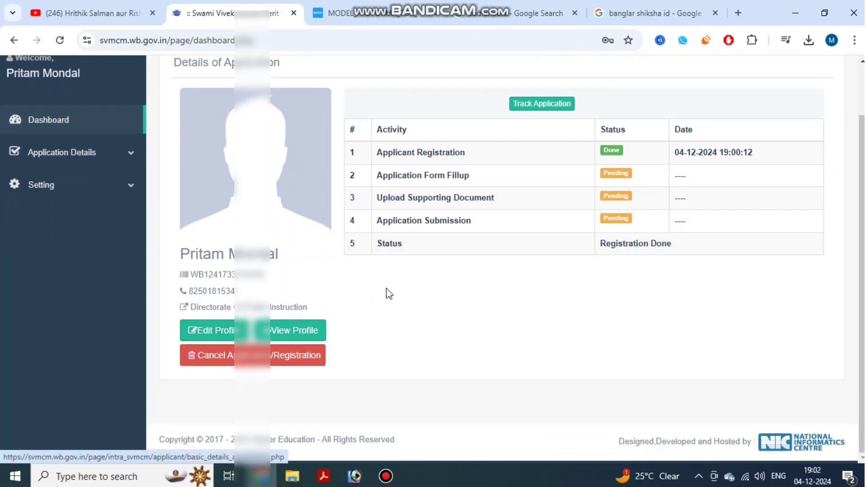
left_click(241, 331)
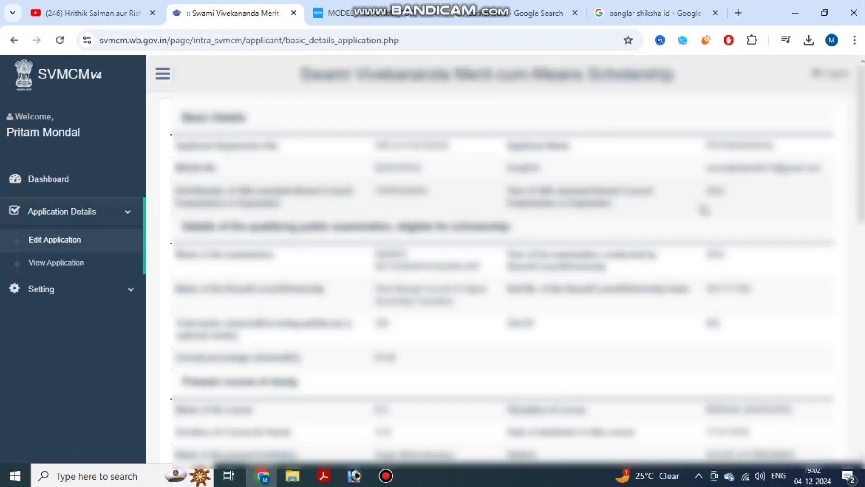
scroll(707, 217, "down", 8)
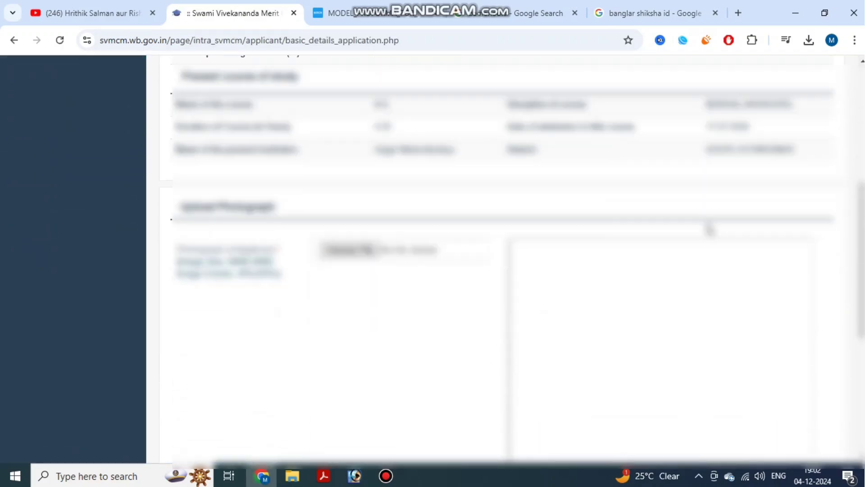
left_click_drag(182, 164, 270, 163)
left_click(269, 163)
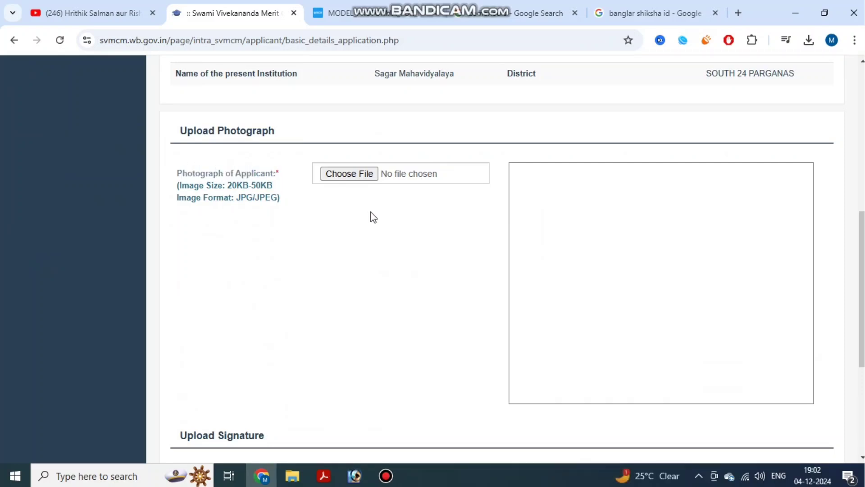
scroll(648, 259, "down", 3)
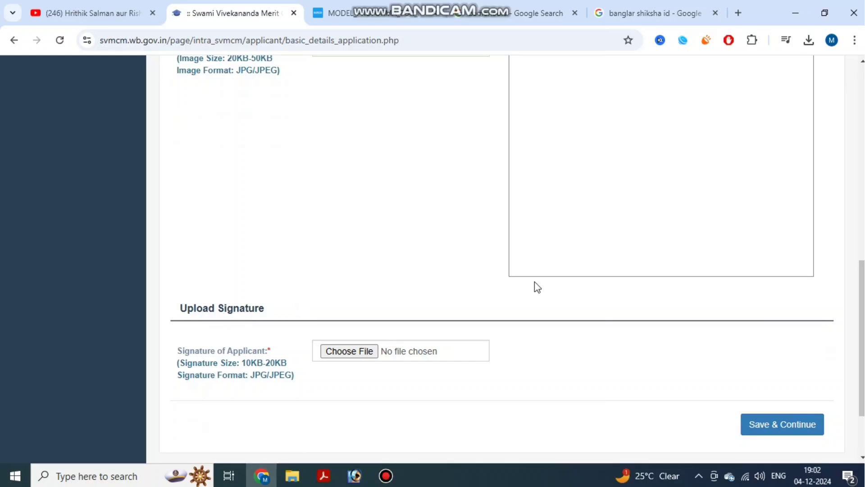
scroll(581, 288, "down", 2)
scroll(631, 351, "up", 2)
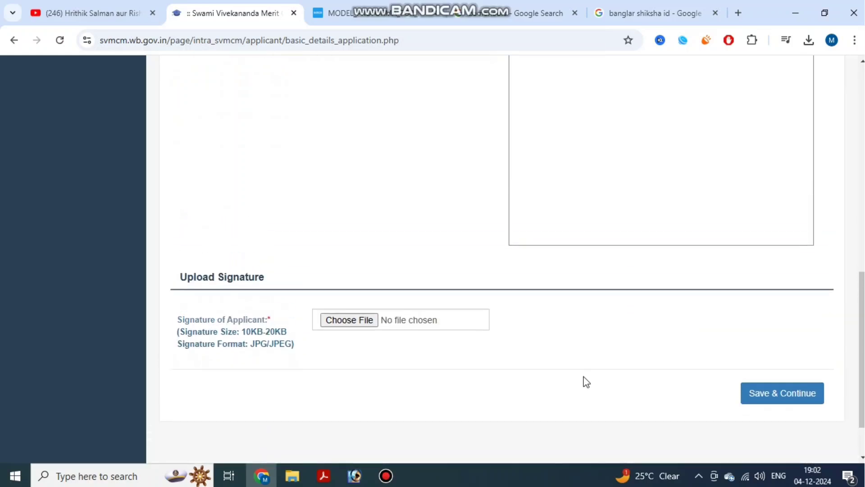
left_click(398, 469)
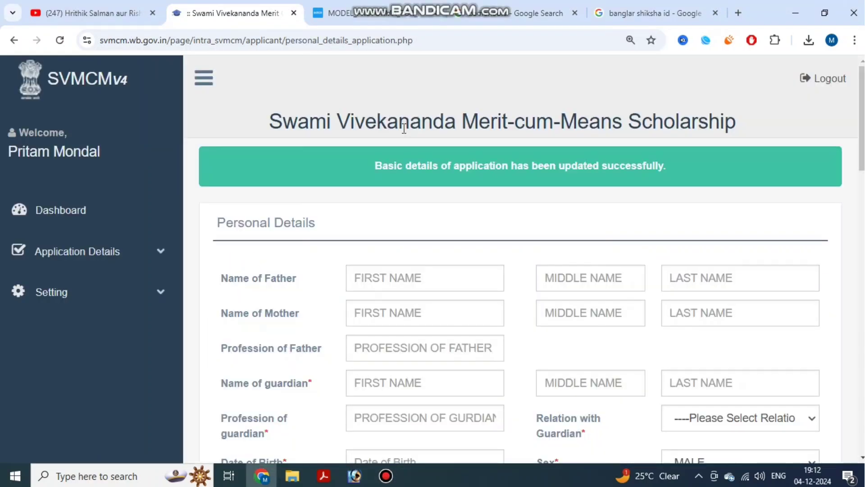
Step: Examine the parents' and guardian's name and profession fields in the Personal Details section
scroll(464, 177, "down", 2)
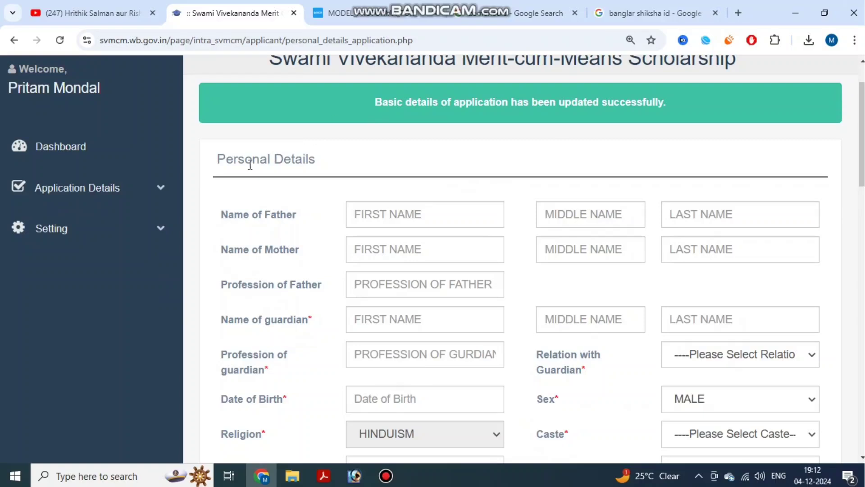
left_click_drag(218, 160, 323, 174)
left_click(278, 208)
left_click_drag(228, 215, 283, 220)
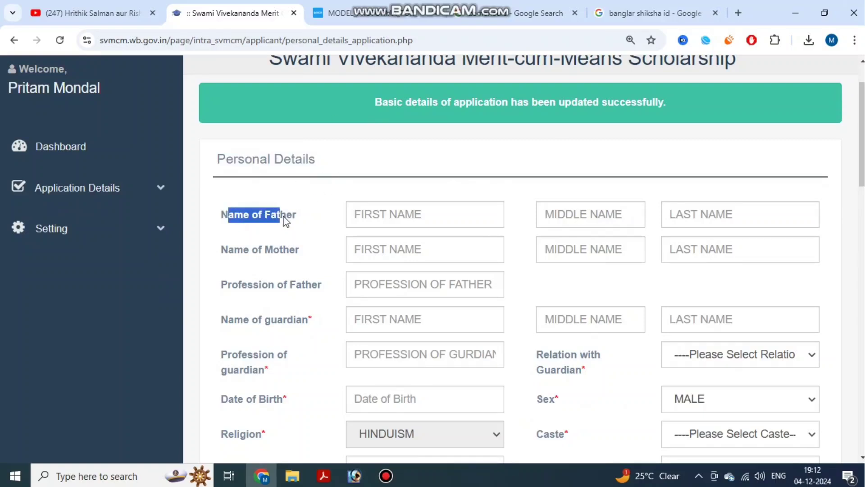
left_click(380, 209)
scroll(380, 208, "down", 1)
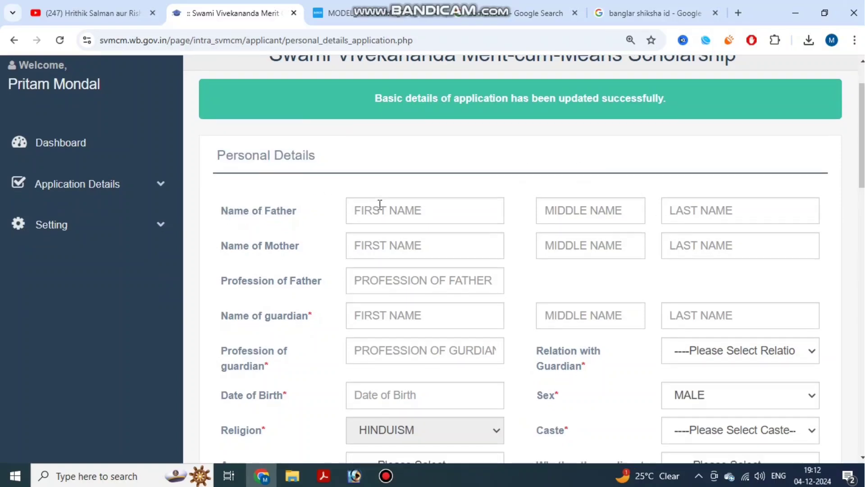
scroll(380, 204, "down", 2)
left_click_drag(221, 187, 294, 191)
left_click(293, 191)
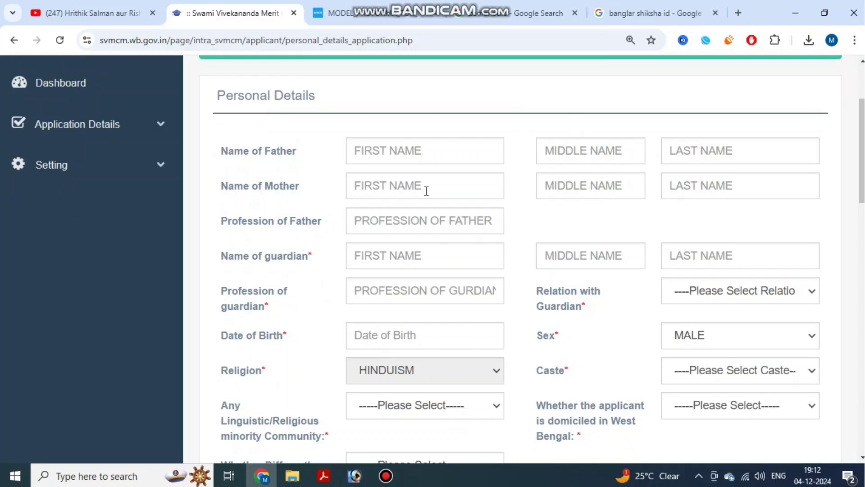
scroll(426, 191, "down", 3)
left_click_drag(228, 96, 293, 102)
left_click(293, 101)
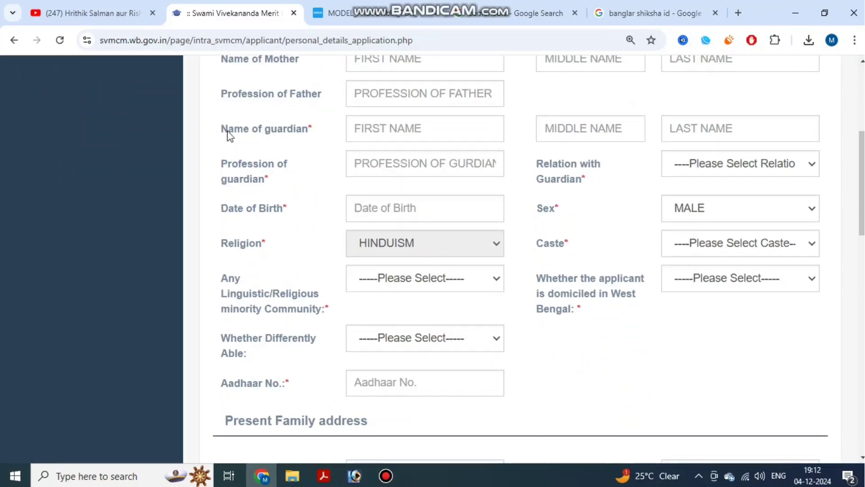
left_click_drag(228, 131, 303, 131)
left_click(304, 133)
Step: Set the relation with the guardian to FATHER in the personal details
left_click(282, 184)
left_click(714, 165)
left_click(726, 201)
Step: Check the date of birth, sex and religion fields and set the applicant's caste to OBC-B
left_click_drag(222, 210, 301, 211)
left_click(302, 212)
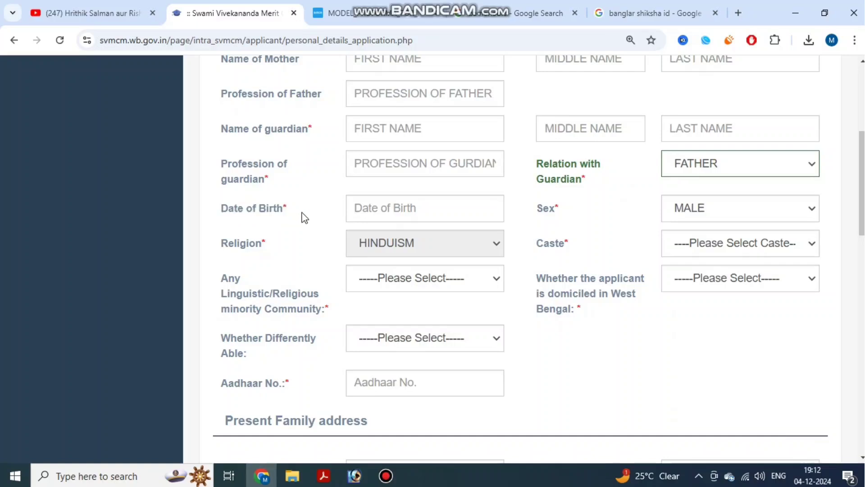
left_click_drag(528, 209, 571, 214)
left_click(587, 215)
scroll(271, 246, "down", 2)
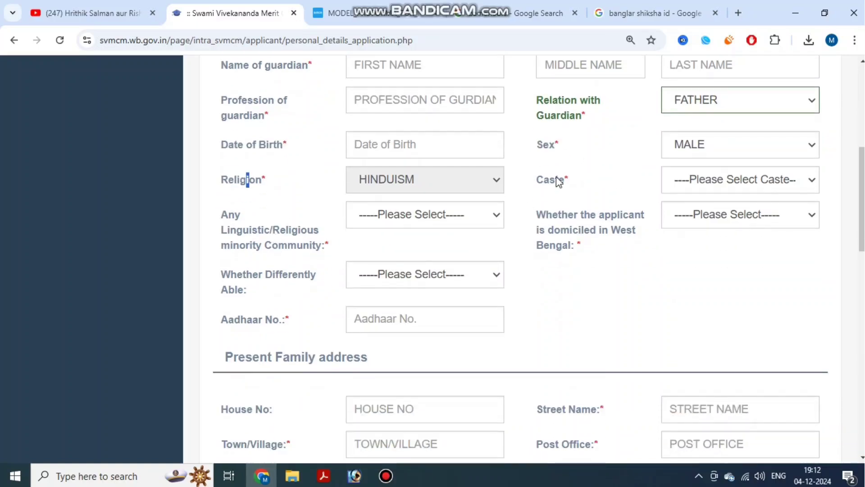
left_click_drag(545, 182, 701, 192)
left_click(702, 190)
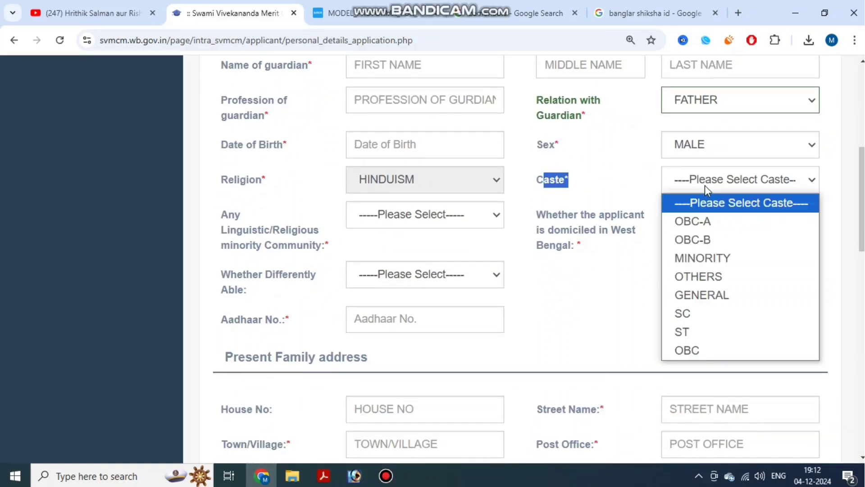
left_click(716, 236)
left_click(618, 229)
Step: Answer No for linguistic/religious minority community and Yes for being domiciled in West Bengal
left_click_drag(223, 216, 270, 232)
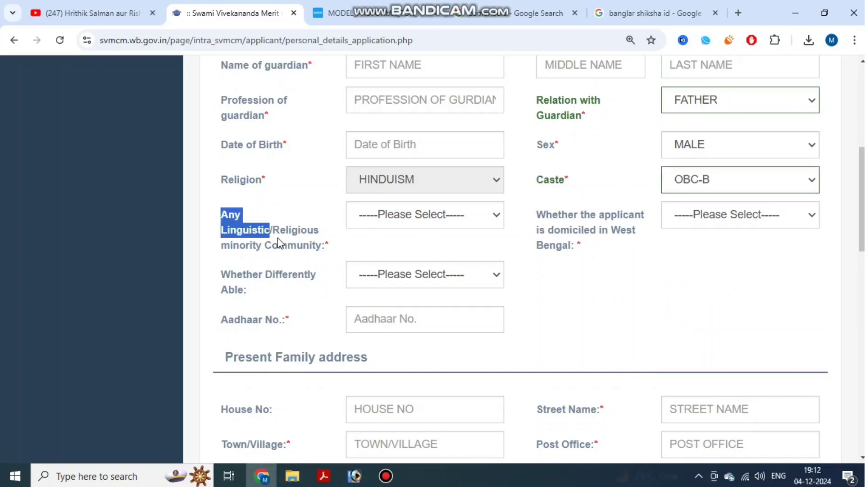
left_click(295, 247)
left_click(398, 220)
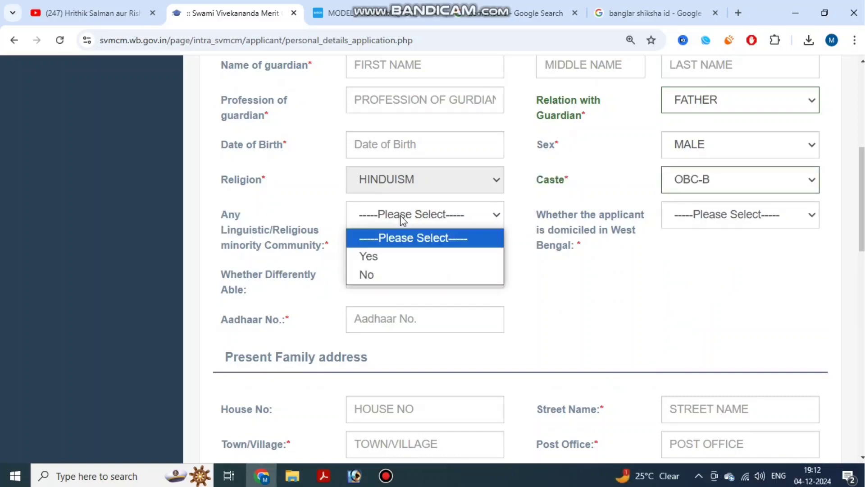
left_click(419, 274)
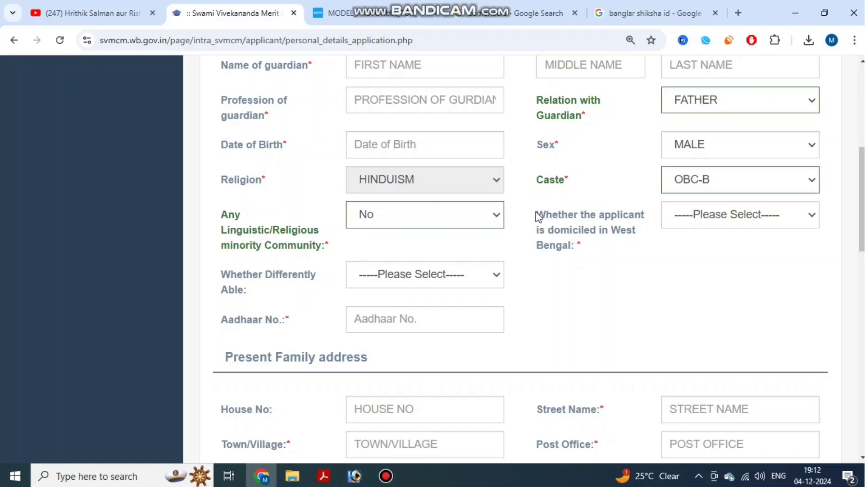
left_click_drag(538, 216, 567, 248)
left_click(567, 248)
left_click(744, 216)
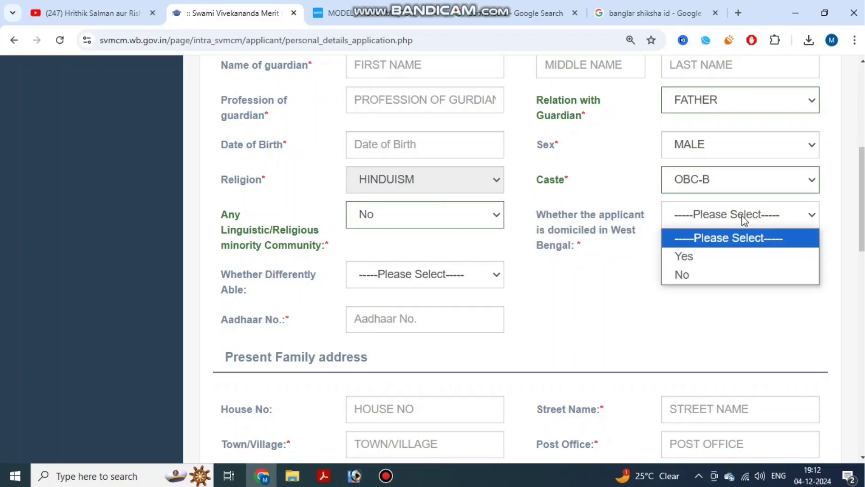
left_click(720, 255)
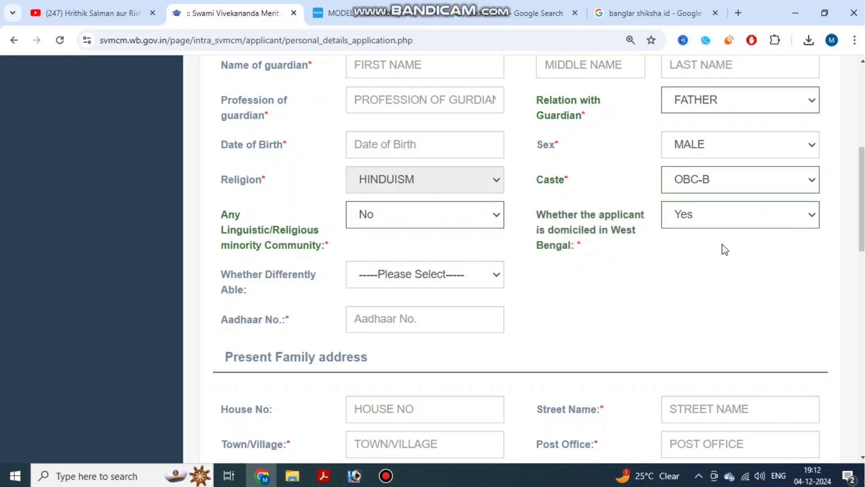
Step: Answer No to whether the applicant is differently able
scroll(770, 239, "down", 1)
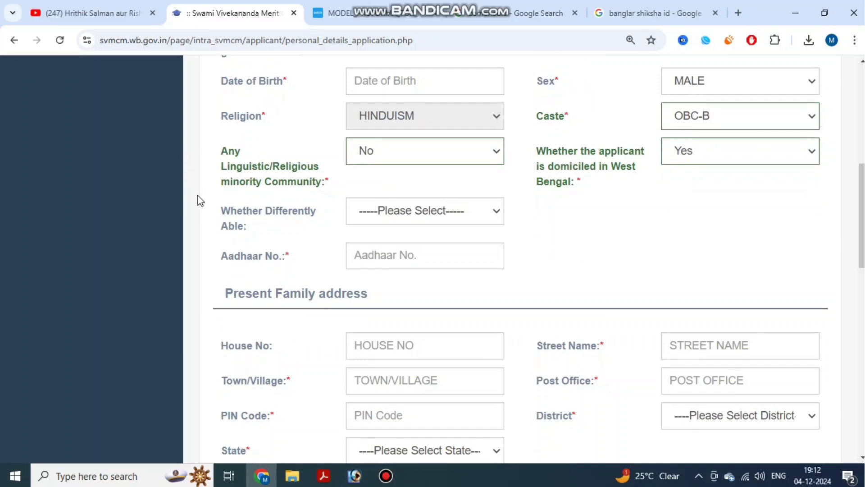
left_click(385, 210)
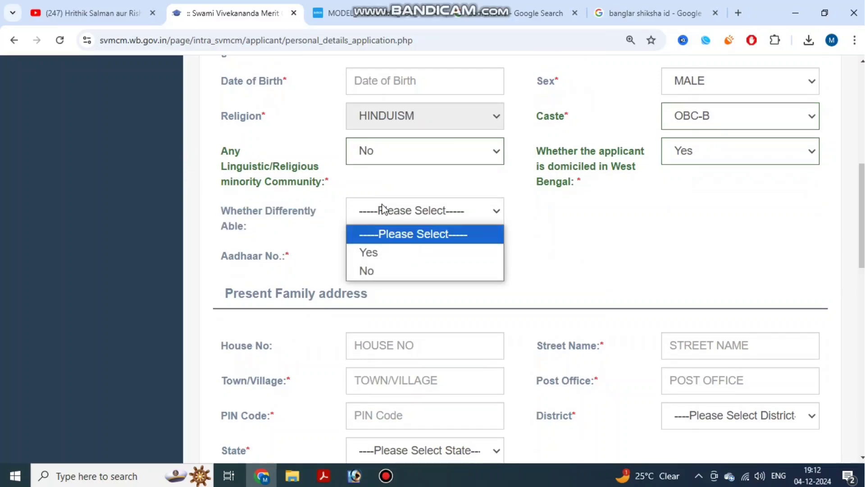
left_click(391, 269)
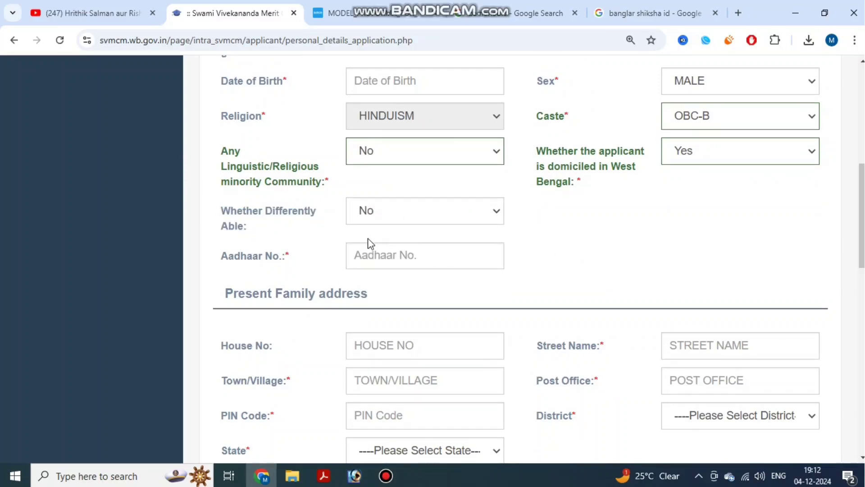
Step: Review the Aadhaar number and family address fields and set the present address's state to WEST BENGAL
left_click_drag(221, 252, 280, 258)
left_click(284, 262)
scroll(510, 284, "down", 1)
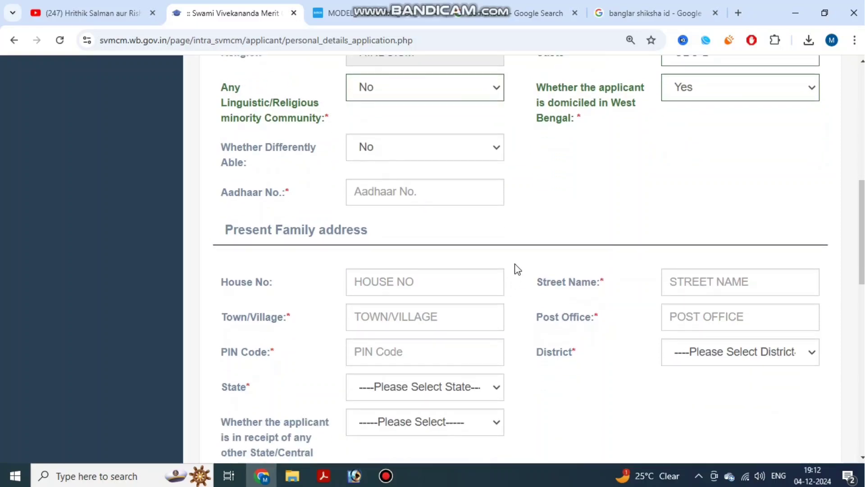
scroll(519, 253, "down", 1)
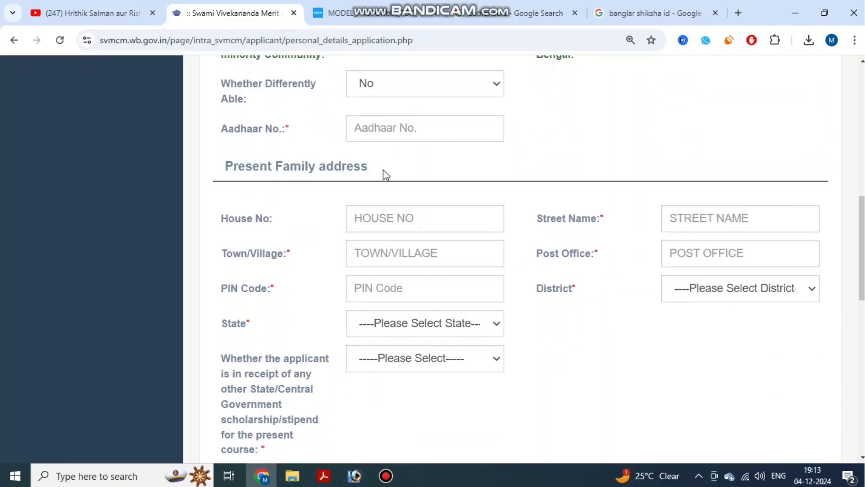
scroll(422, 178, "down", 1)
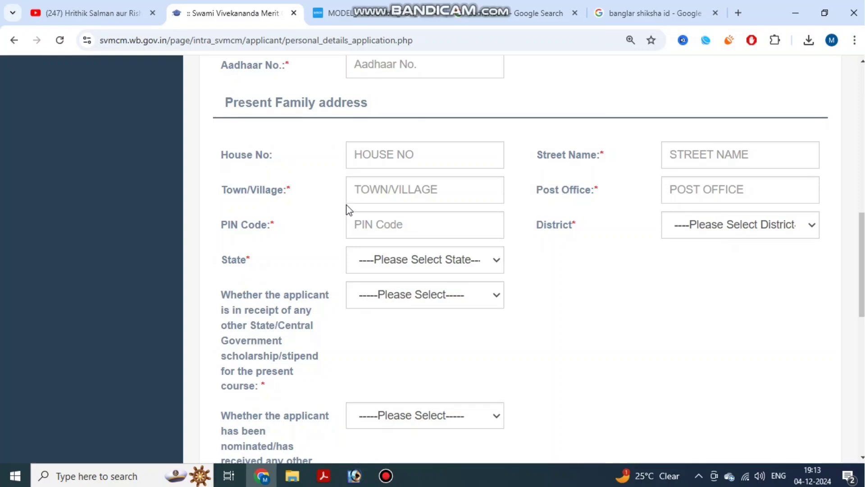
left_click(425, 264)
left_click(417, 300)
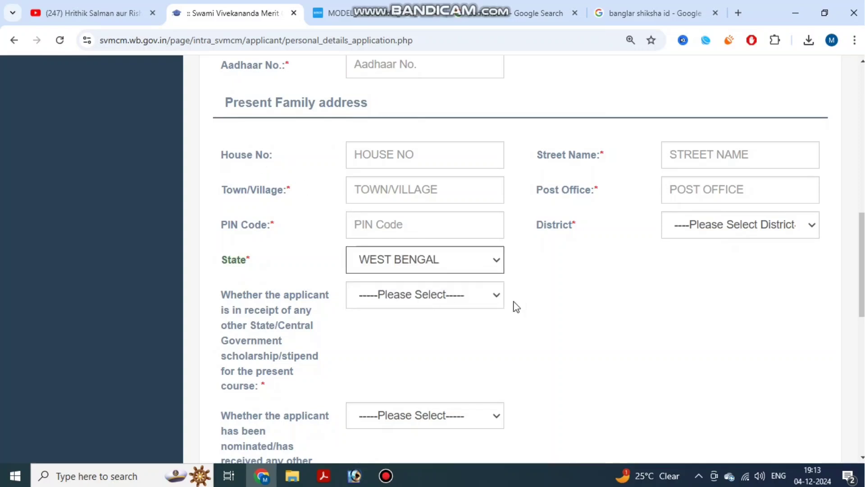
Step: Answer No to receiving and to being nominated for any other State/Central Government scholarship for the present course
scroll(275, 294, "down", 1)
left_click(408, 235)
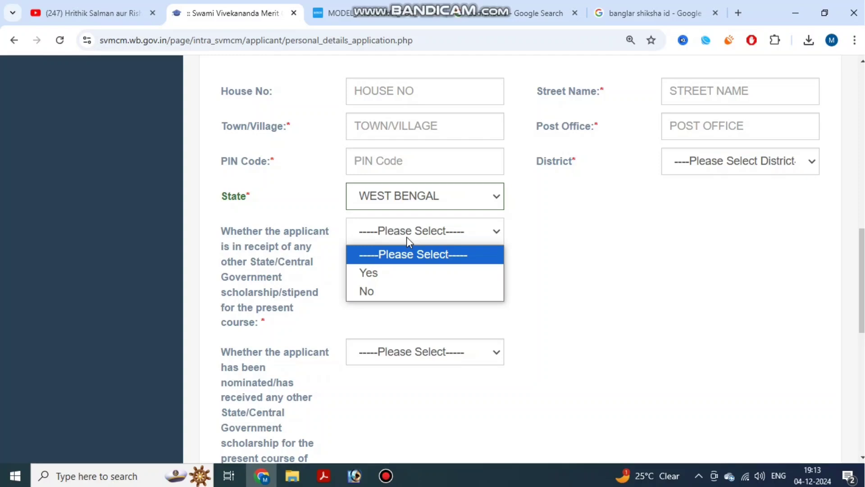
left_click(388, 291)
scroll(439, 284, "down", 2)
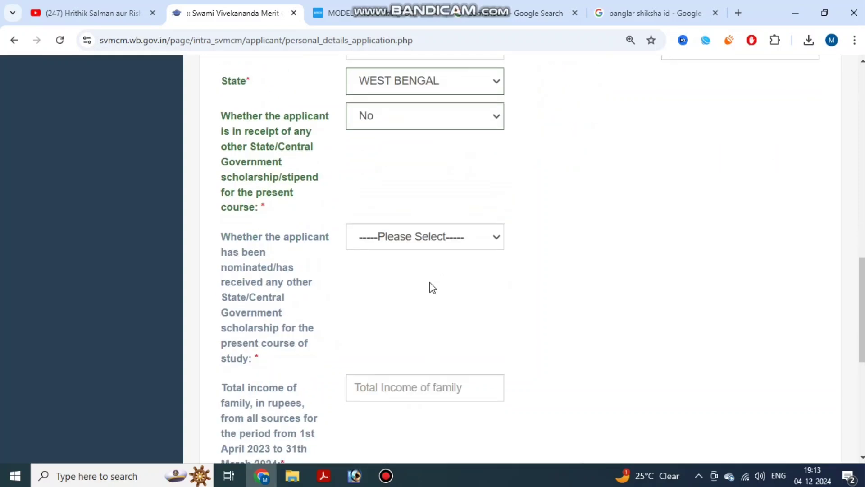
left_click(431, 225)
left_click(407, 285)
Step: Set the family's total income for 1st April 2023 to 31st March 2024 to 72000 rupees
scroll(471, 287, "down", 1)
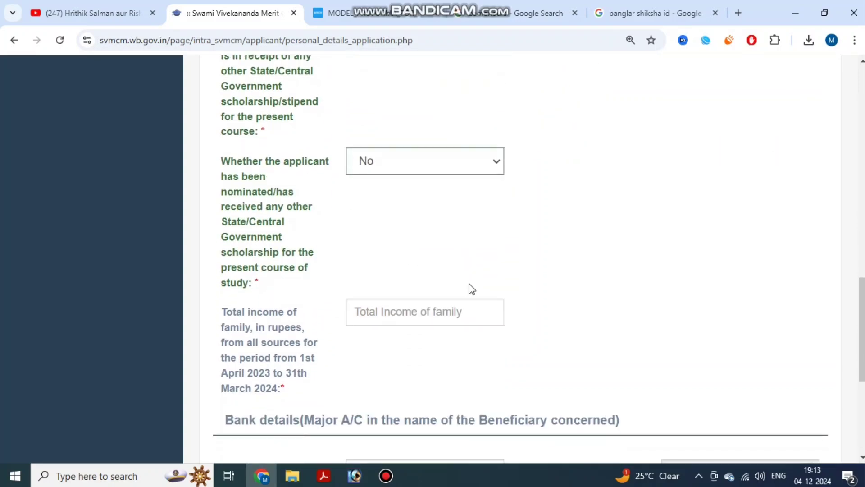
left_click(422, 309)
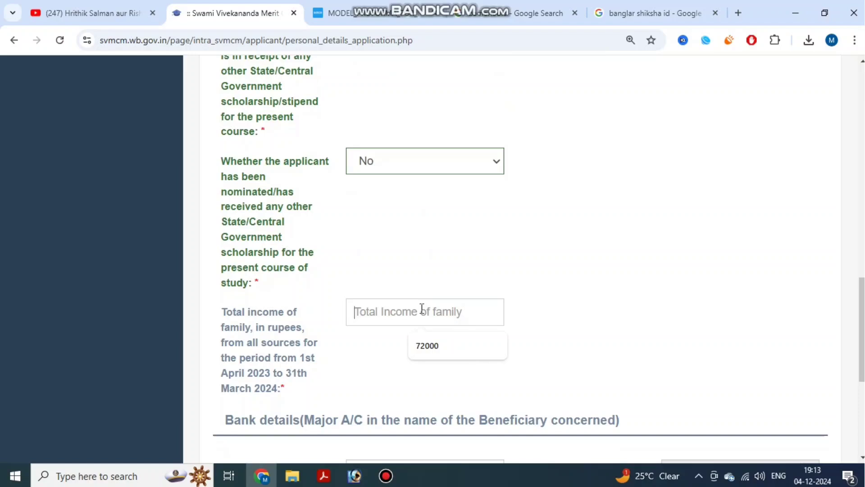
left_click(437, 345)
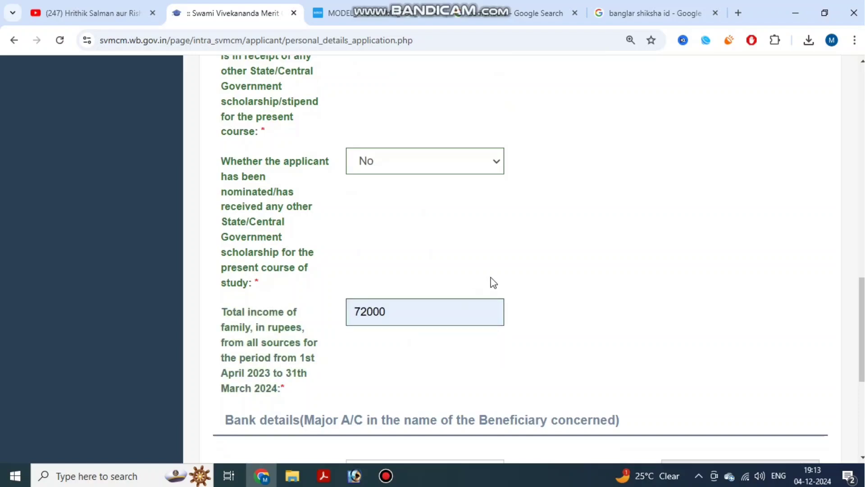
Step: Examine the beneficiary's bank details fields: IFS code, bank name, account number, branch code and MICR code
scroll(490, 281, "down", 2)
scroll(490, 253, "down", 1)
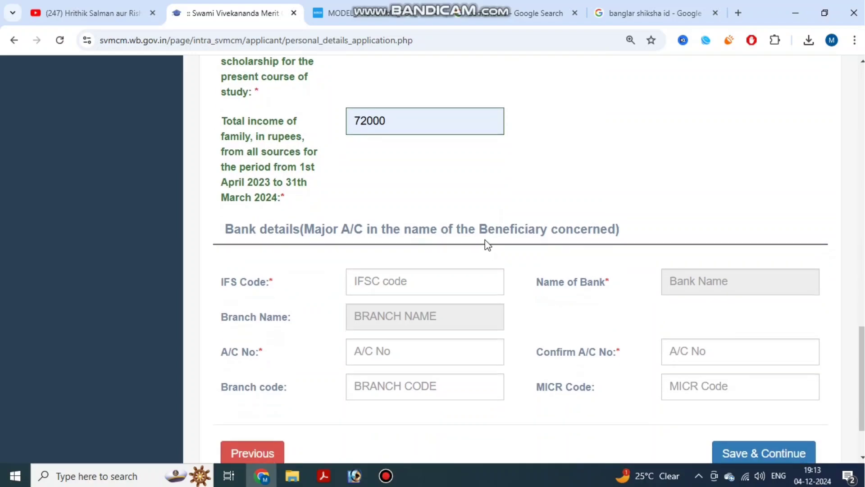
left_click_drag(240, 230, 585, 248)
left_click(304, 280)
left_click_drag(222, 282, 270, 282)
left_click(452, 276)
left_click_drag(535, 283, 588, 285)
scroll(586, 283, "down", 1)
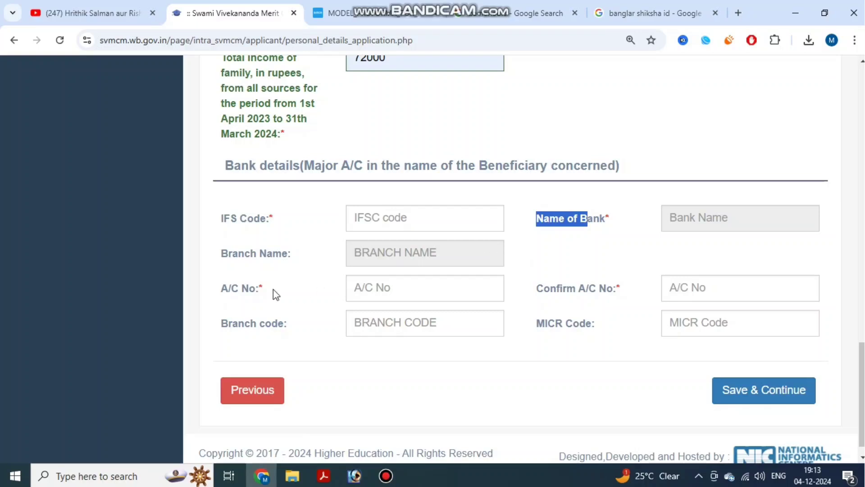
left_click_drag(221, 288, 280, 294)
left_click(547, 291)
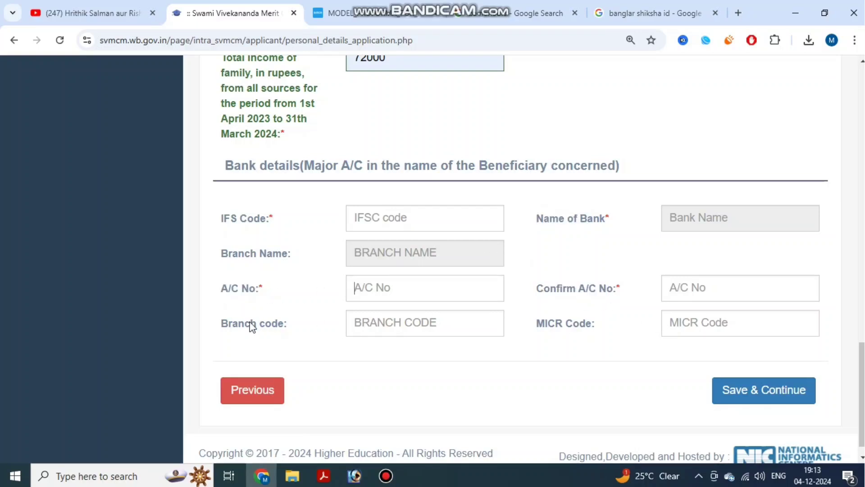
left_click_drag(222, 324, 232, 324)
left_click(270, 325)
mouse_move(537, 326)
left_mouse_down()
mouse_move(584, 329)
mouse_move(542, 328)
left_mouse_up()
left_click(594, 328)
left_click(561, 329)
left_click(386, 475)
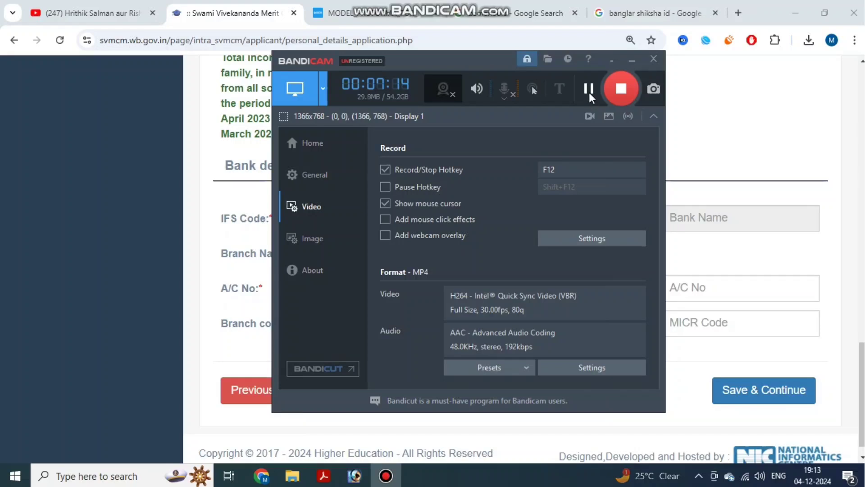
left_click(588, 90)
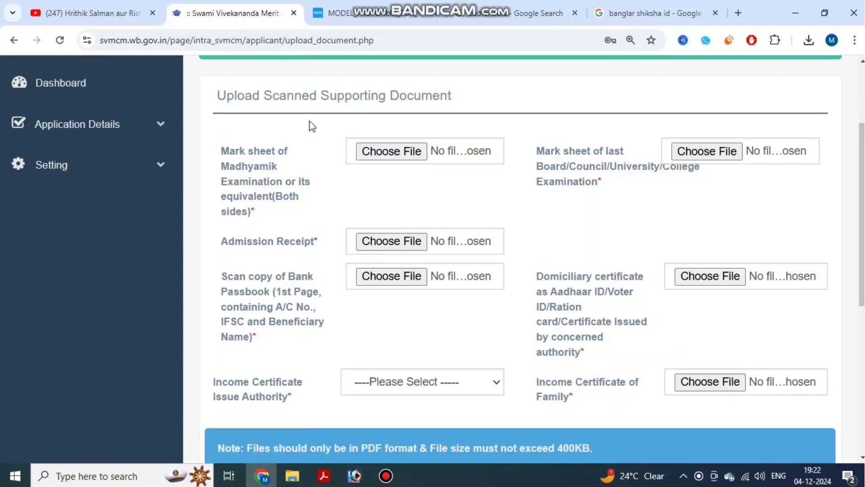
Step: Examine the supporting document section and the Madhyamik mark sheet upload, closing its file chooser without selecting a file
left_click_drag(229, 96, 445, 96)
left_click(446, 95)
left_click_drag(227, 151, 310, 211)
left_click(310, 211)
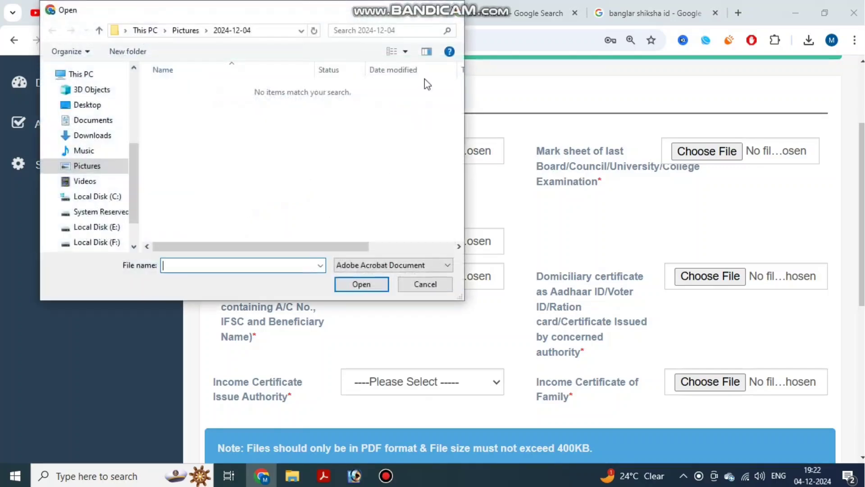
left_click(456, 9)
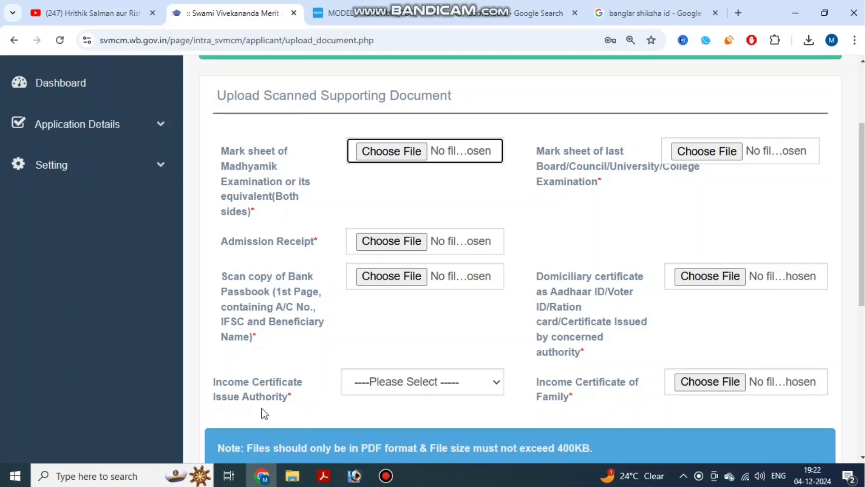
Step: Set the income certificate issue authority to BDO/Jt BDO(Panchayet Area)
left_click(256, 395)
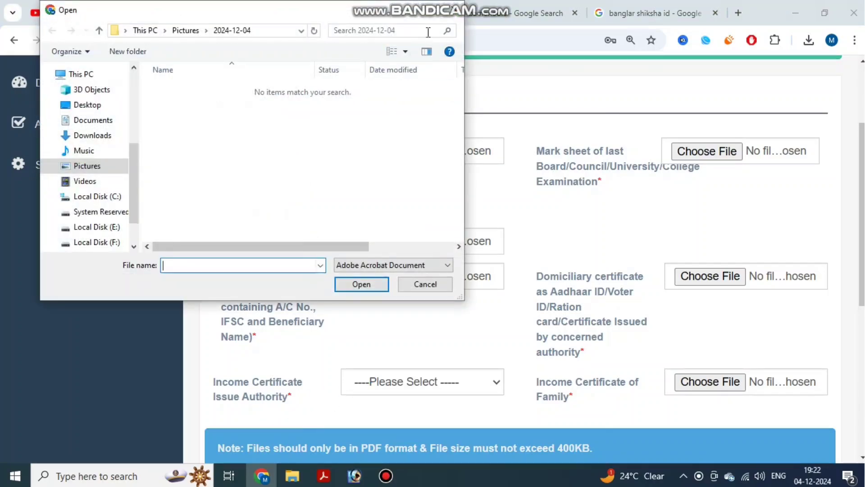
left_click(452, 10)
left_click(450, 385)
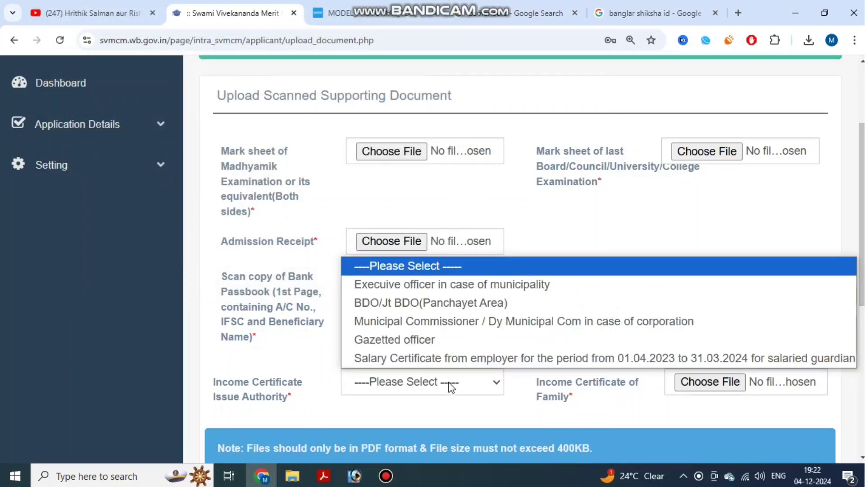
left_click(450, 303)
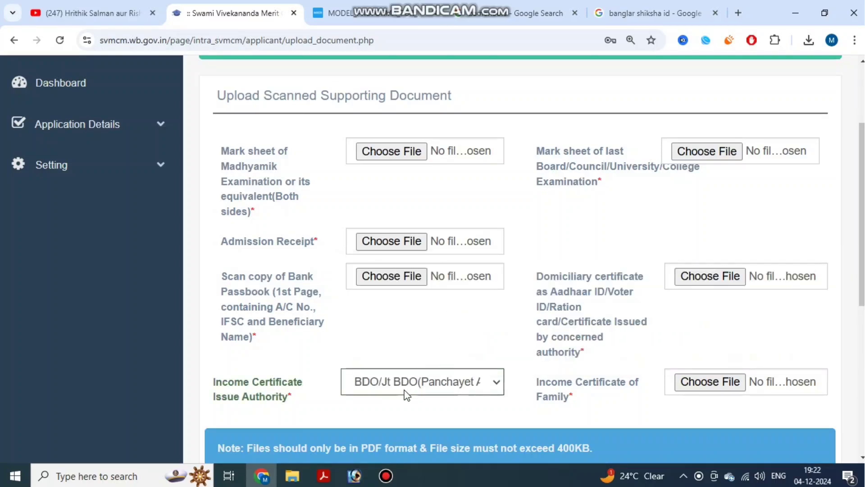
Step: Accept the declaration of correct details and the Aadhaar consent, and try to save the supporting documents page
scroll(407, 387, "down", 1)
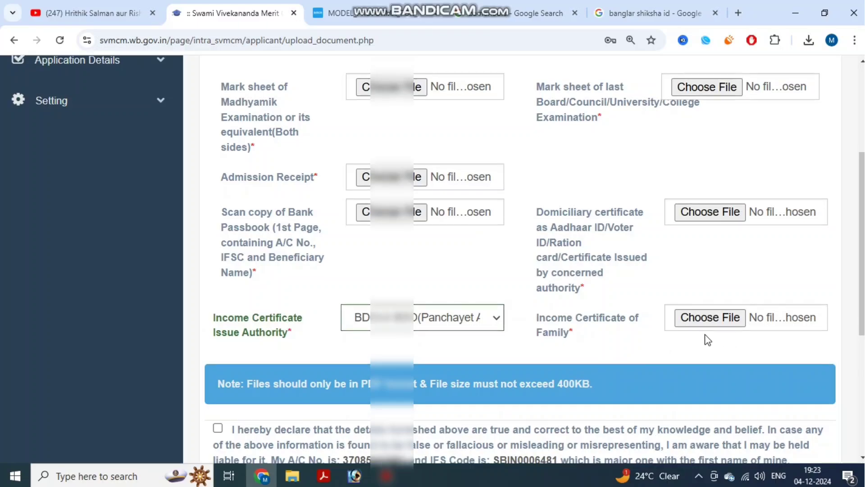
scroll(639, 325, "down", 4)
left_click(217, 238)
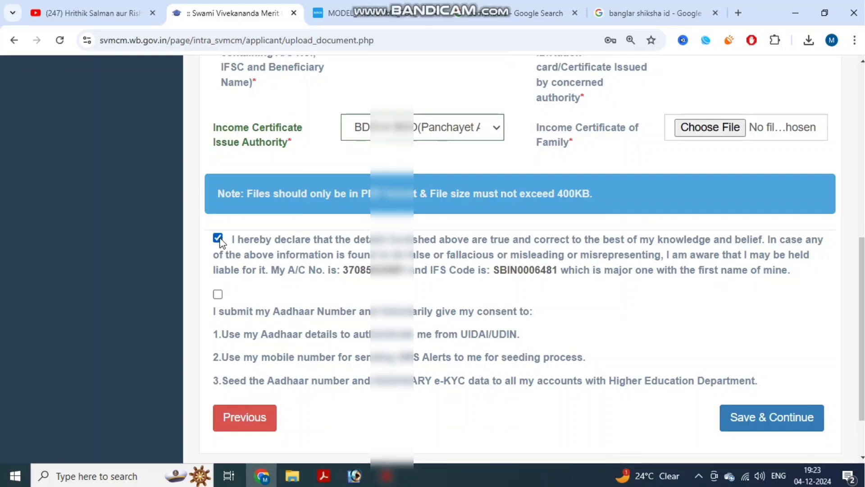
left_click(218, 294)
left_click(742, 419)
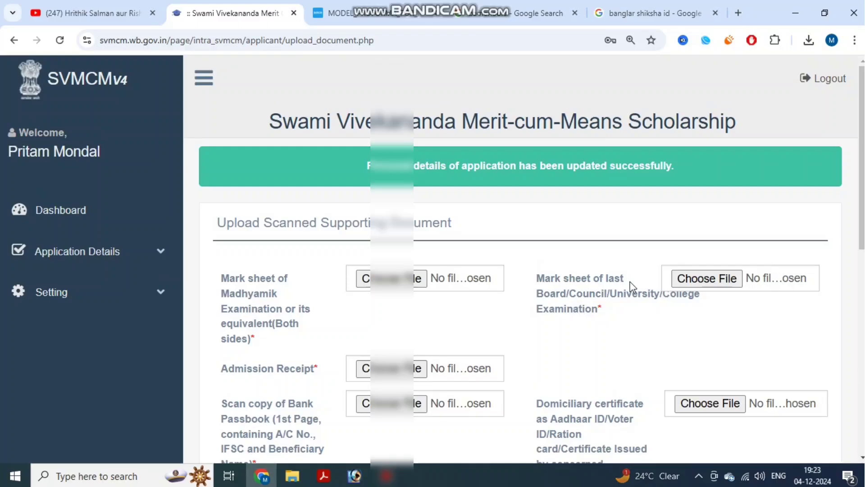
scroll(633, 288, "down", 3)
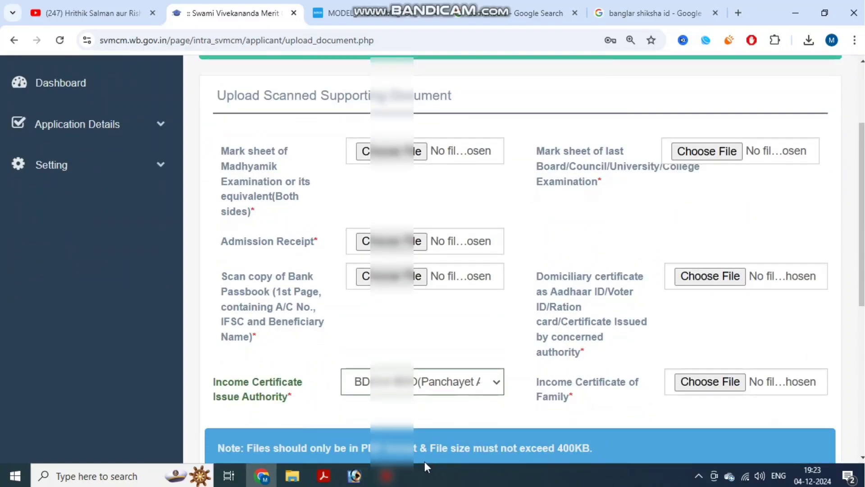
left_click(386, 476)
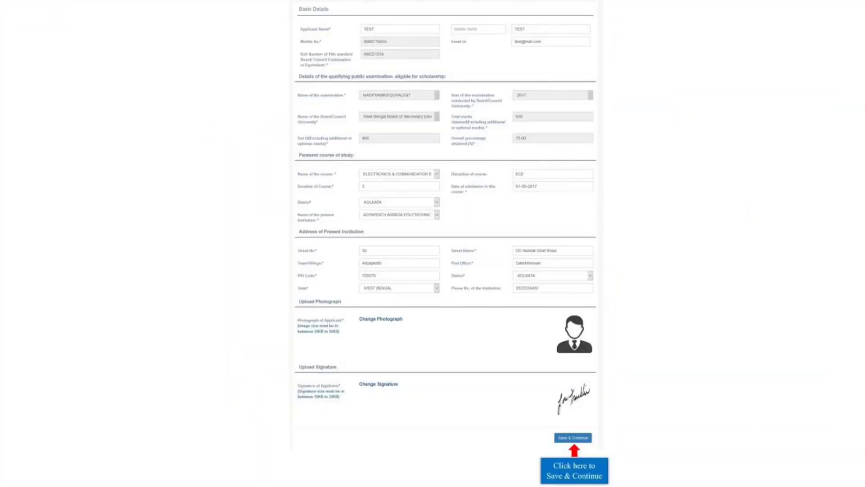